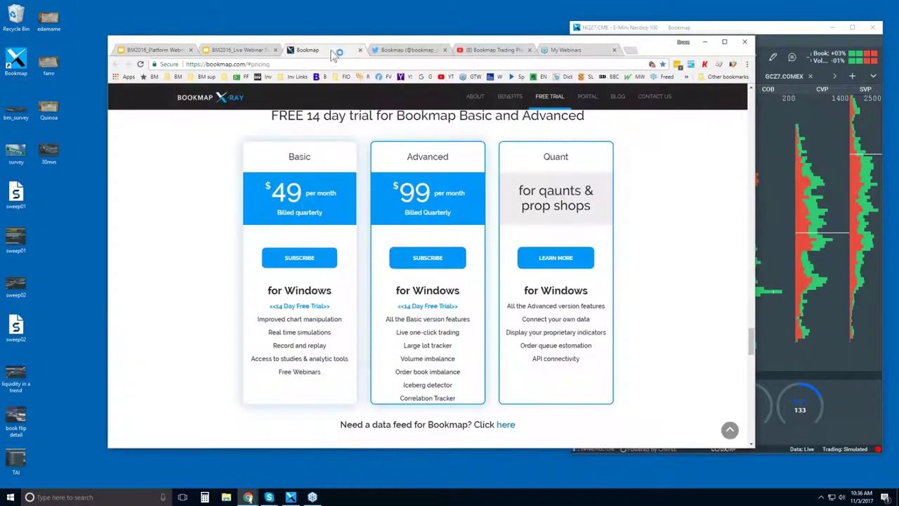
# - Look through the Bookmap homepage from its top banner through the intro and free webinar sections to the supported connectivity platforms
pyautogui.click(330, 51)
pyautogui.scroll(10, 751, 104)
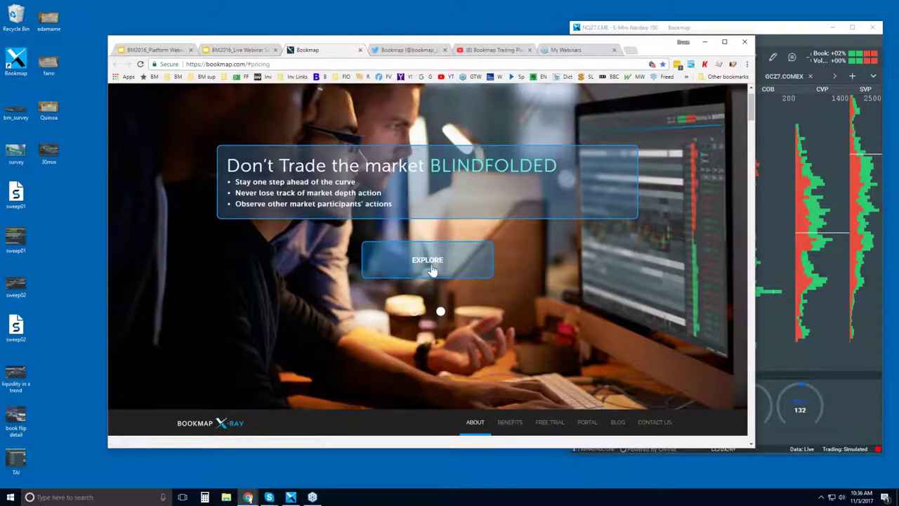
pyautogui.click(426, 249)
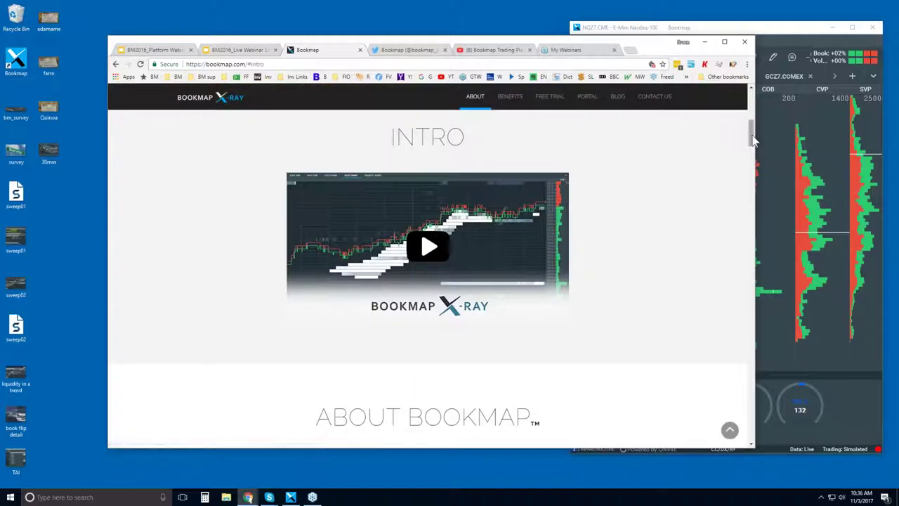
pyautogui.moveTo(752, 128); pyautogui.dragTo(755, 152)
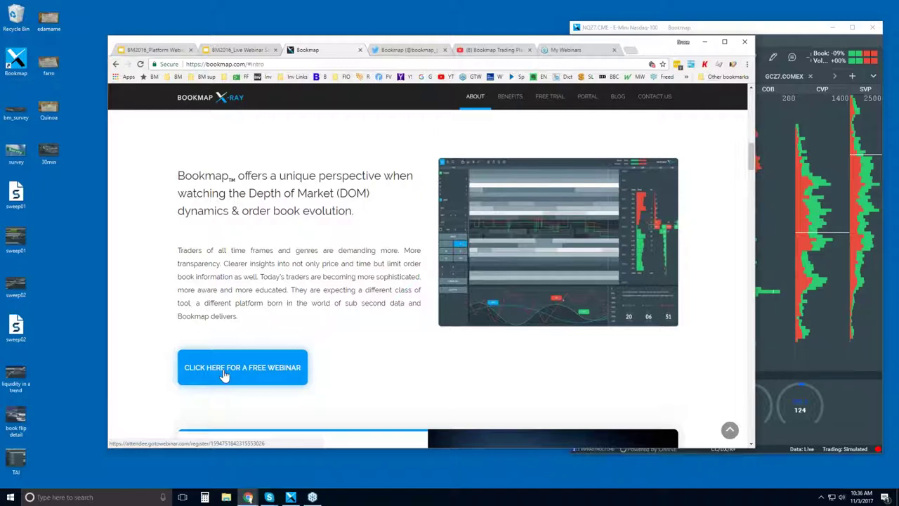
pyautogui.moveTo(752, 153); pyautogui.dragTo(748, 306)
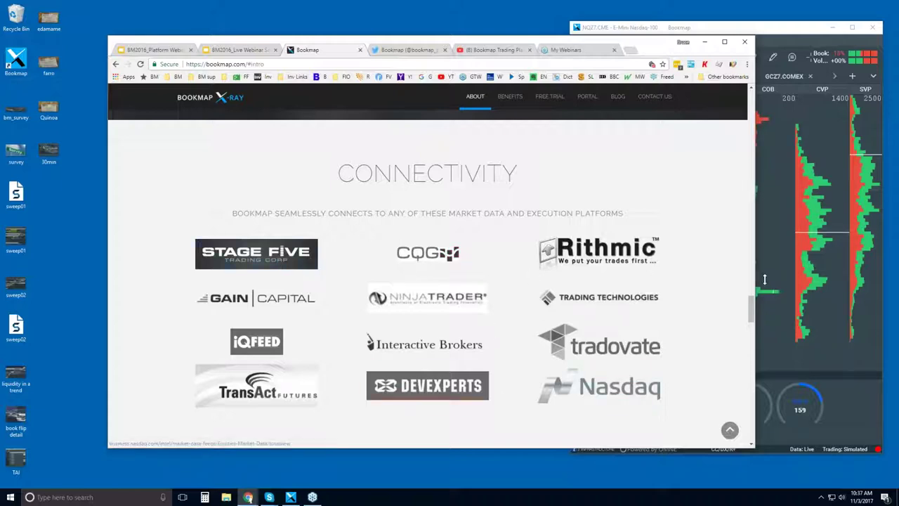
# - Review the Basic, Advanced and Quant pricing plans, highlighting the Advanced plan's features from live one-click trading through Correlation Tracker
pyautogui.moveTo(751, 307); pyautogui.dragTo(755, 339)
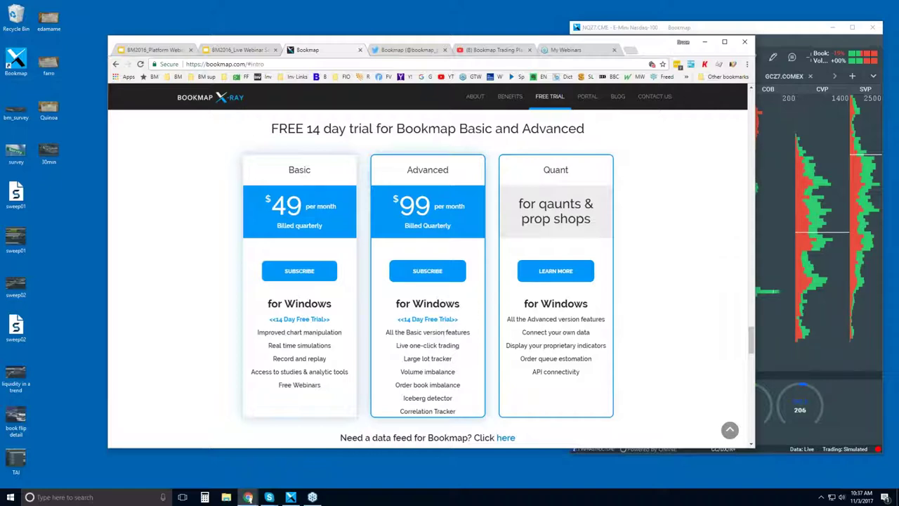
pyautogui.tripleClick(404, 344)
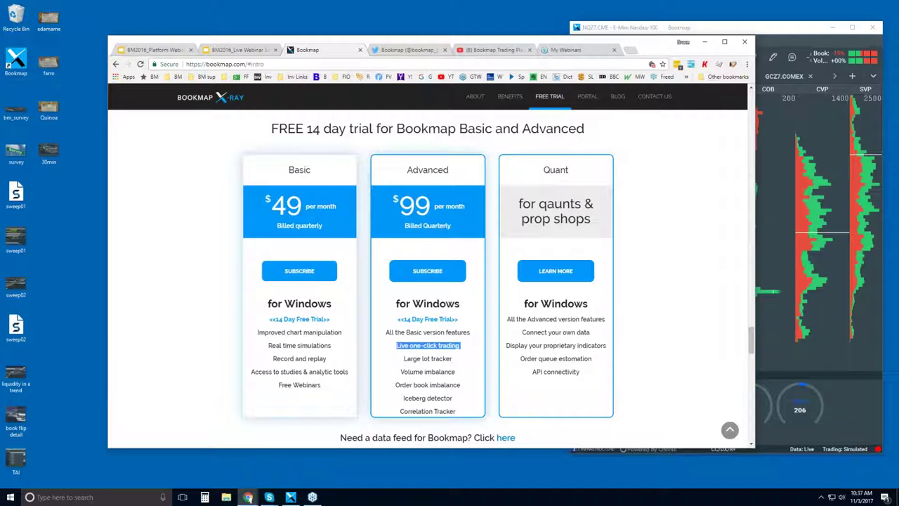
pyautogui.moveTo(414, 360); pyautogui.dragTo(440, 408)
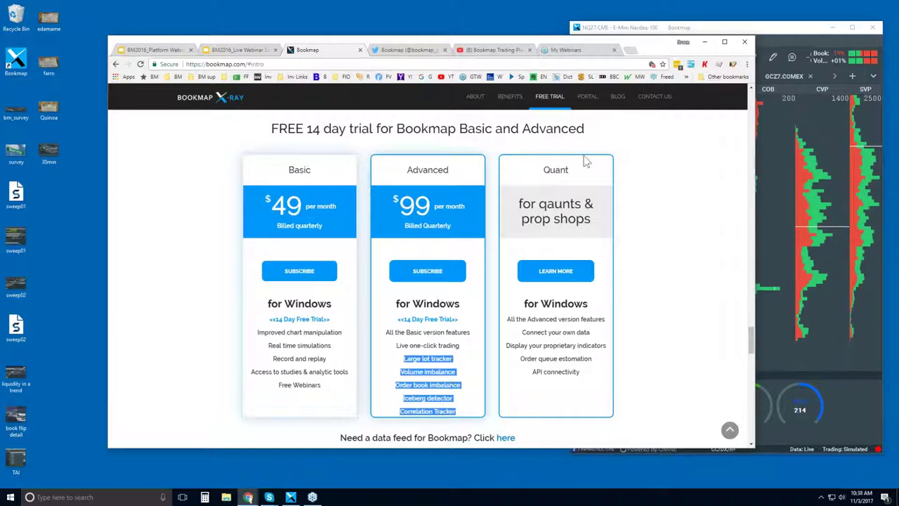
pyautogui.click(626, 176)
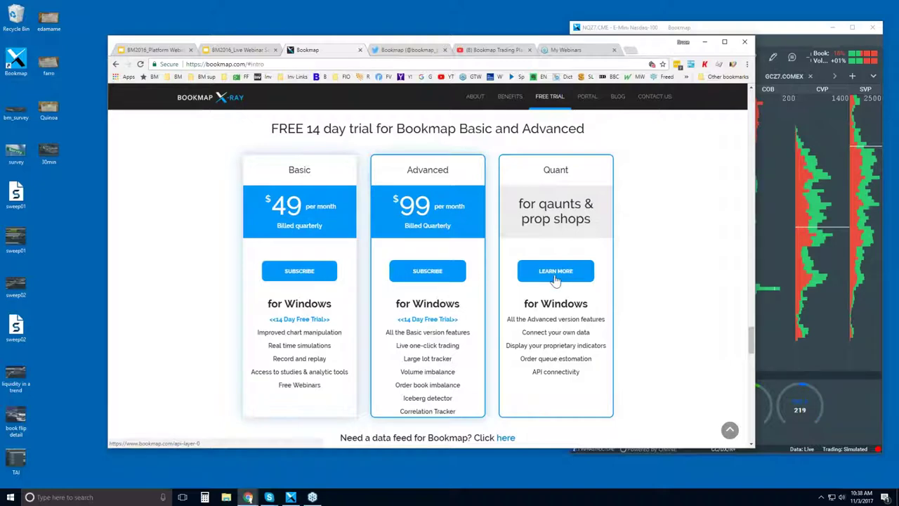
pyautogui.scroll(-1, 385, 305)
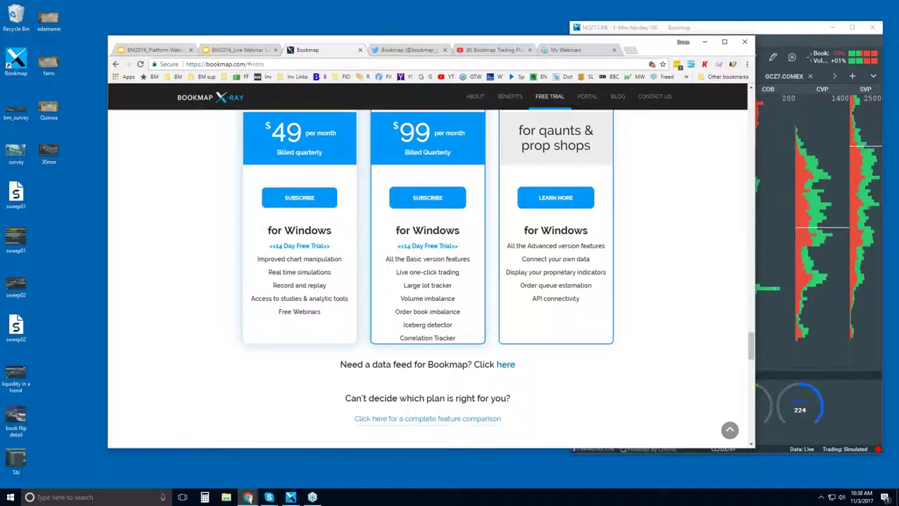
pyautogui.scroll(1, 375, 254)
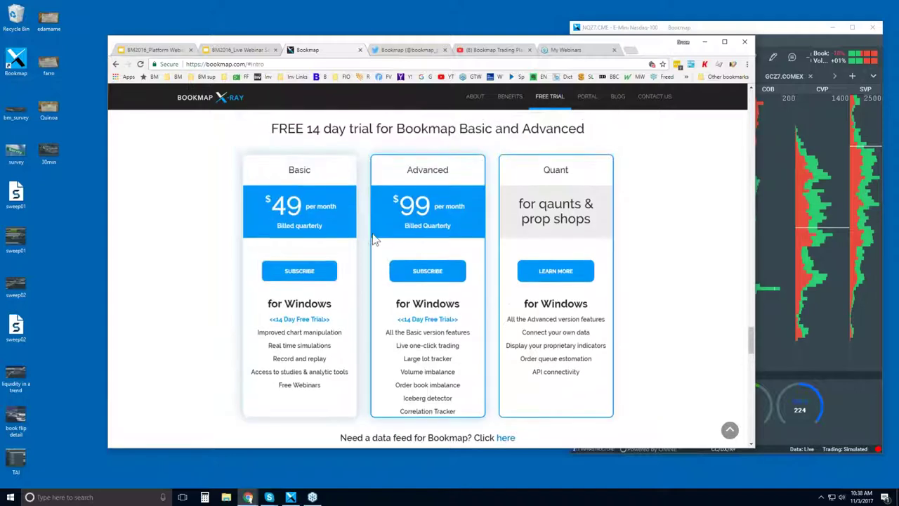
pyautogui.scroll(-2, 412, 181)
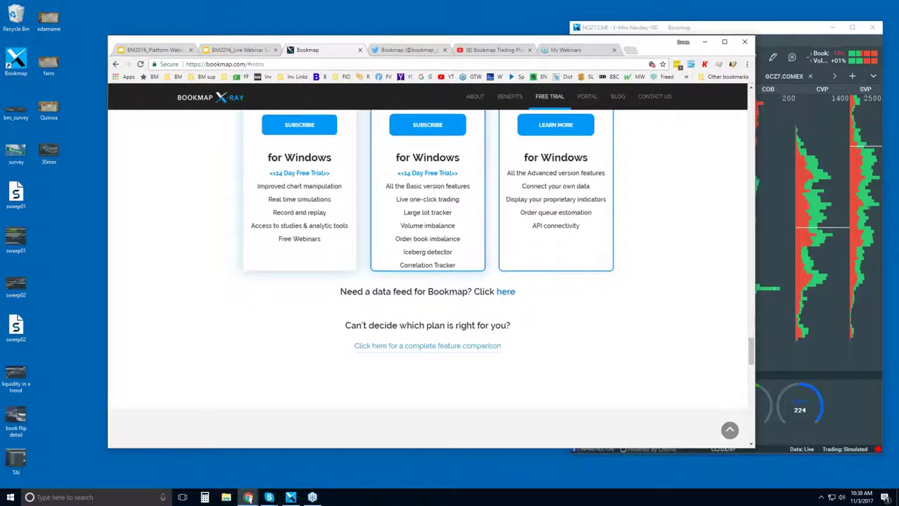
# - Open the complete feature comparison of the Bookmap versions, review the whole table, and close that page
pyautogui.click(402, 346)
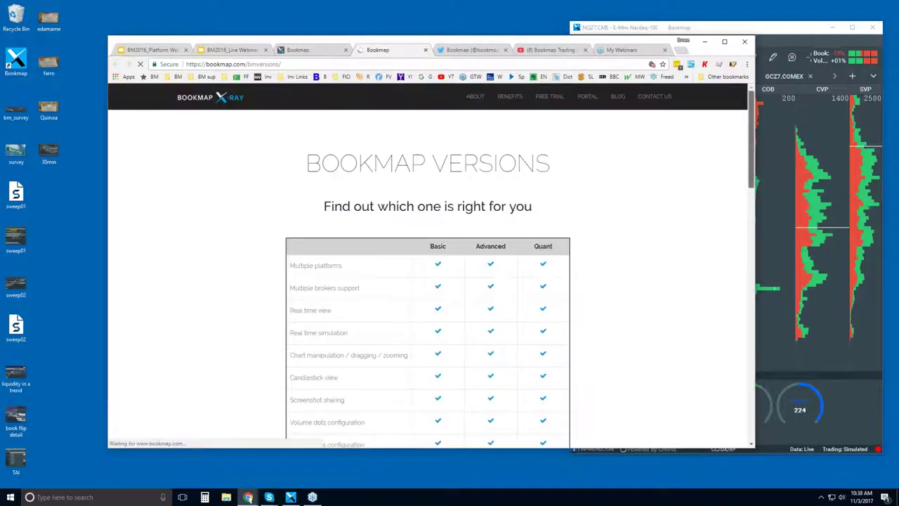
pyautogui.scroll(-1, 751, 133)
pyautogui.moveTo(752, 133); pyautogui.dragTo(719, 307)
pyautogui.scroll(-1, 719, 307)
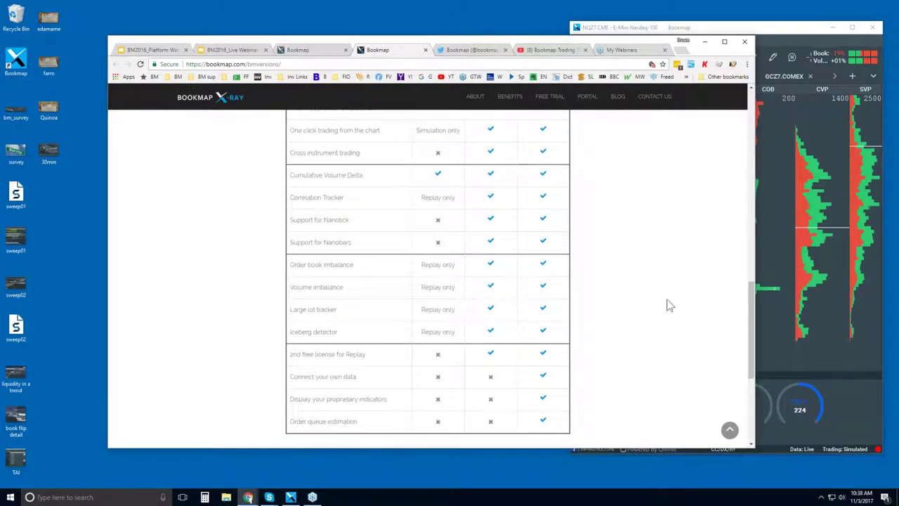
pyautogui.moveTo(749, 288); pyautogui.dragTo(766, 97)
pyautogui.click(425, 50)
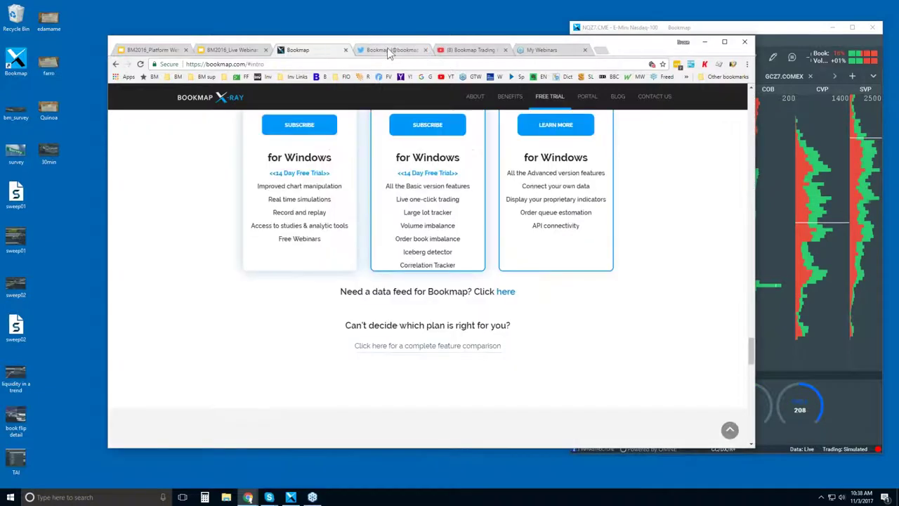
# - Visit Bookmap's Twitter profile and YouTube channel, examining the intro, Features and Components, and Order Flow video playlists
pyautogui.click(388, 52)
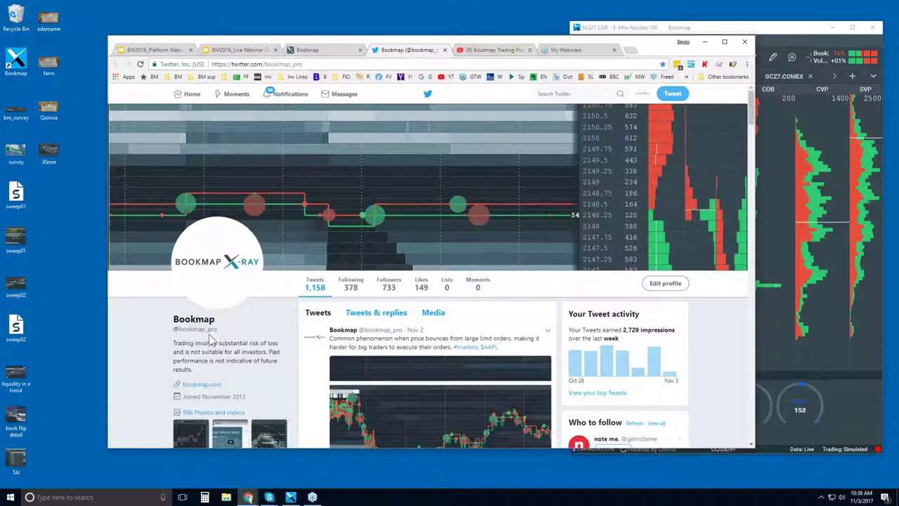
pyautogui.click(492, 50)
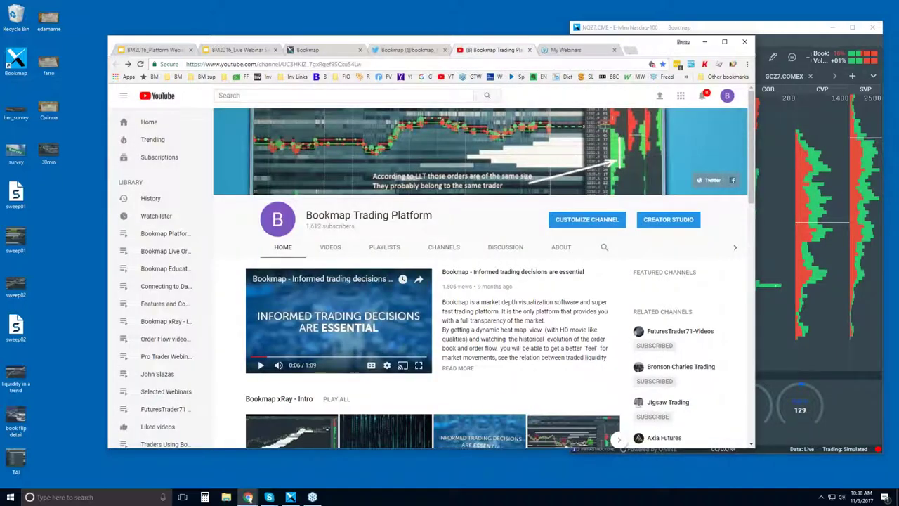
pyautogui.scroll(-2, 299, 239)
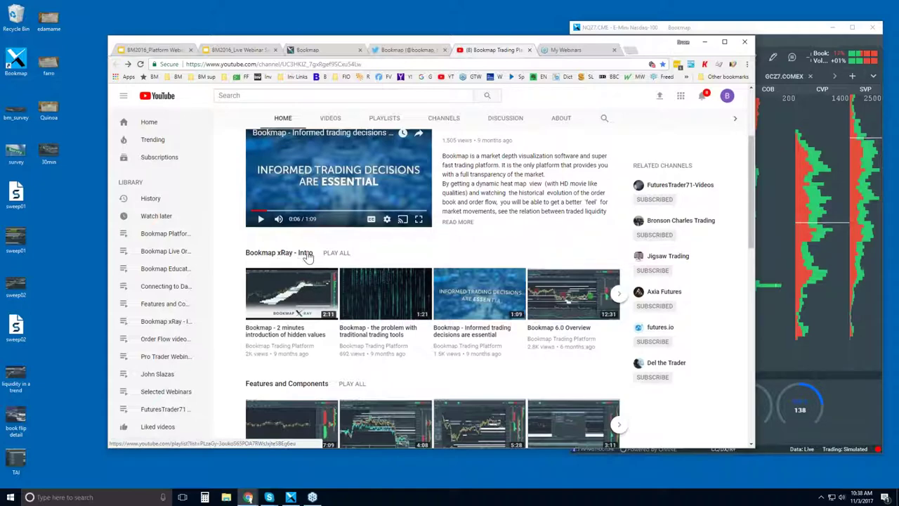
pyautogui.scroll(-2, 281, 250)
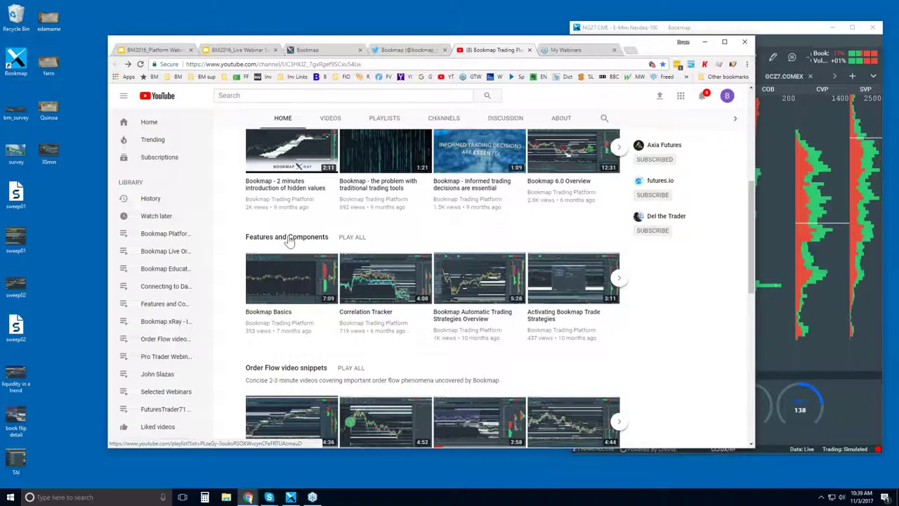
pyautogui.scroll(-1, 289, 241)
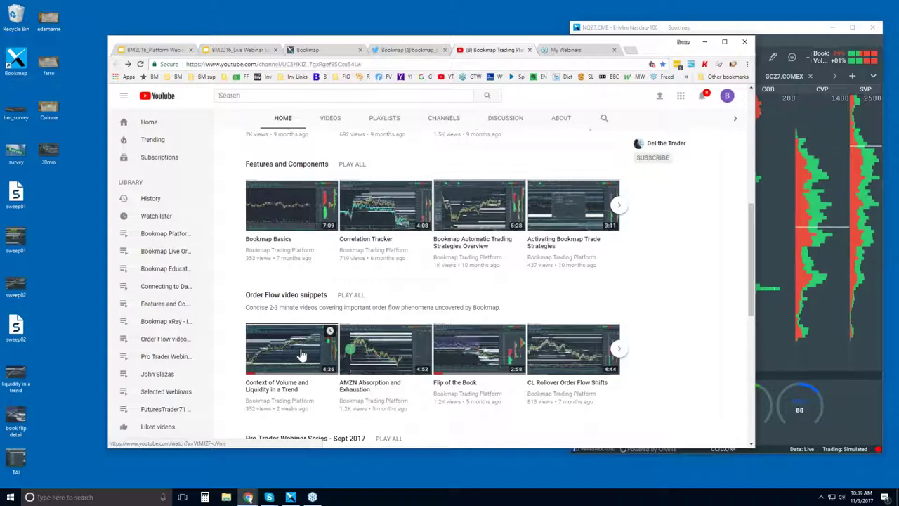
pyautogui.scroll(-1, 382, 337)
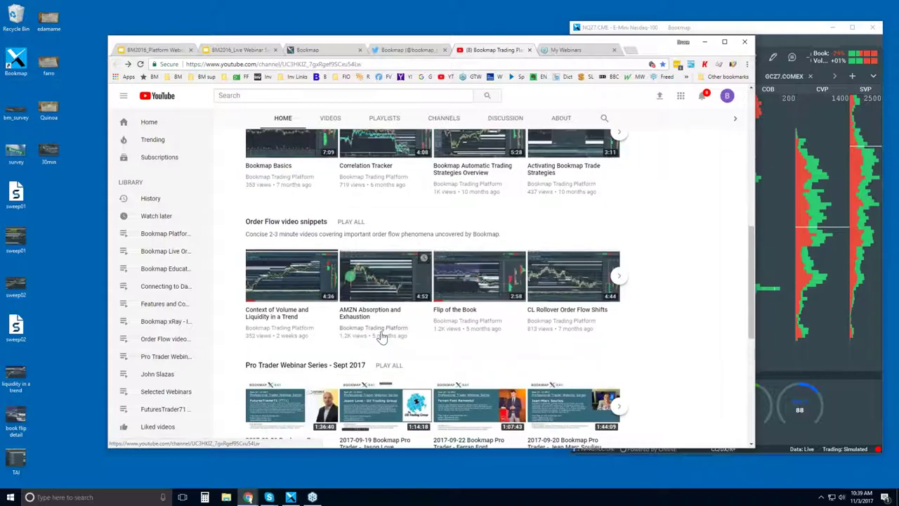
pyautogui.scroll(2, 381, 337)
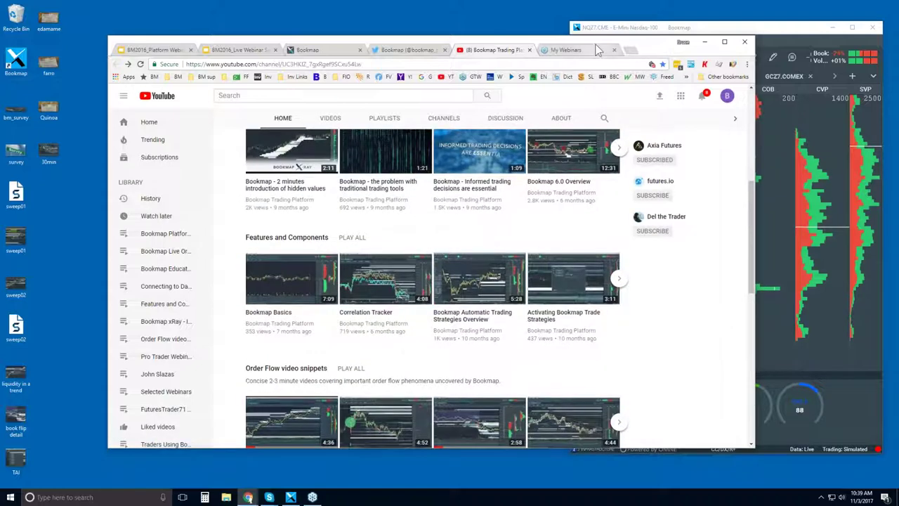
# - Switch to the Bookmap platform in a maximized window and widen the NQZ7.CME chart's time range back to 09:30
pyautogui.click(687, 32)
pyautogui.doubleClick(703, 30)
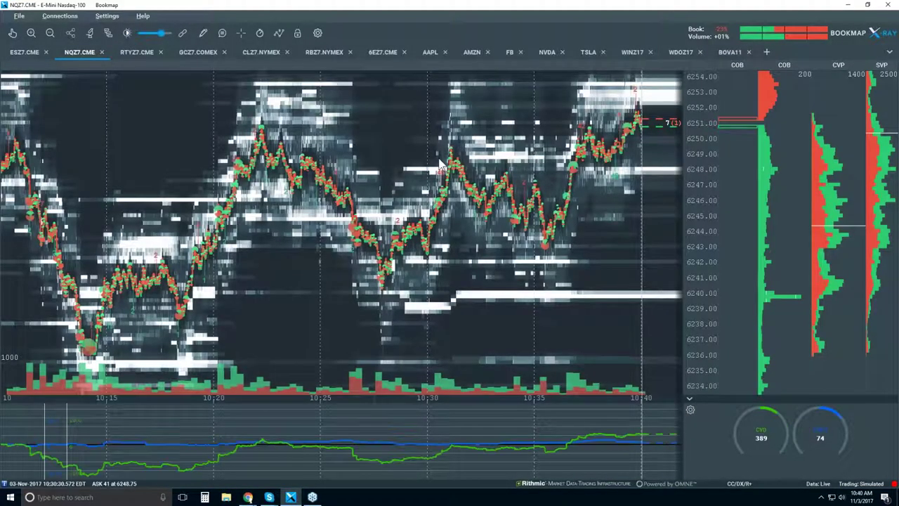
pyautogui.scroll(-1, 439, 164)
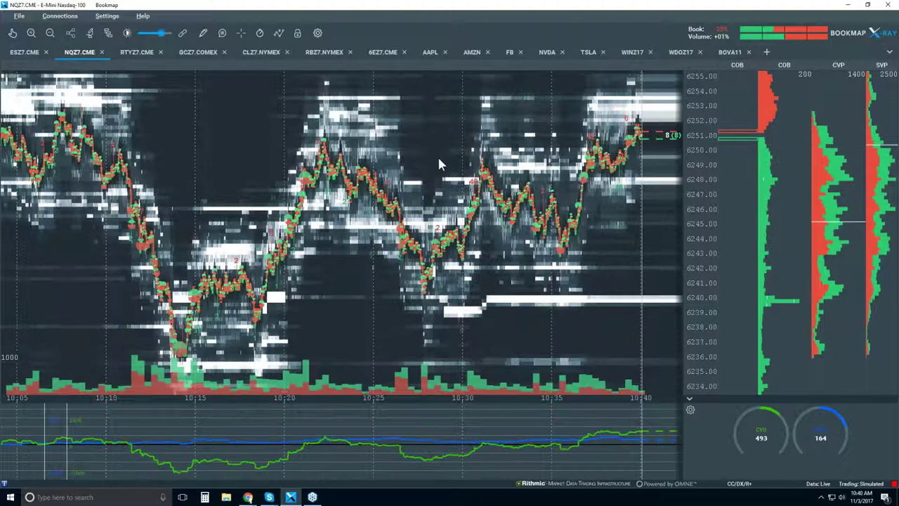
pyautogui.scroll(-1, 438, 163)
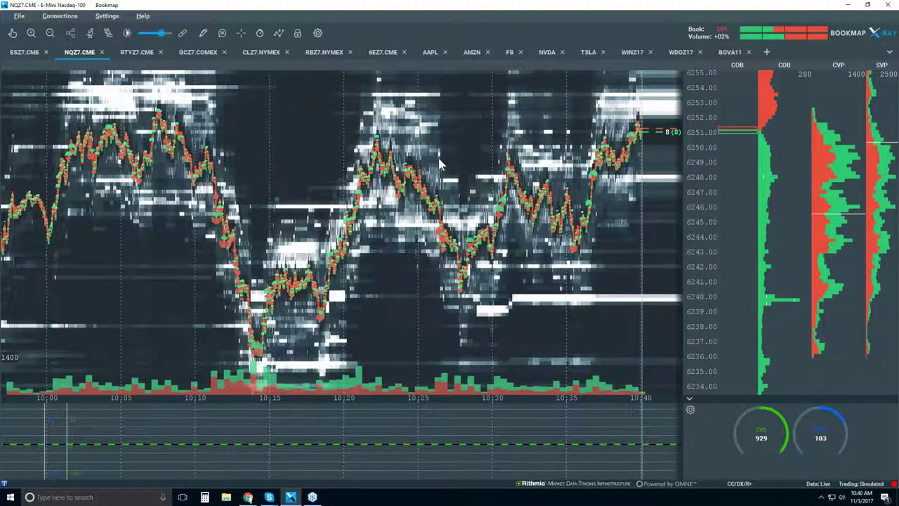
pyautogui.scroll(-1, 439, 164)
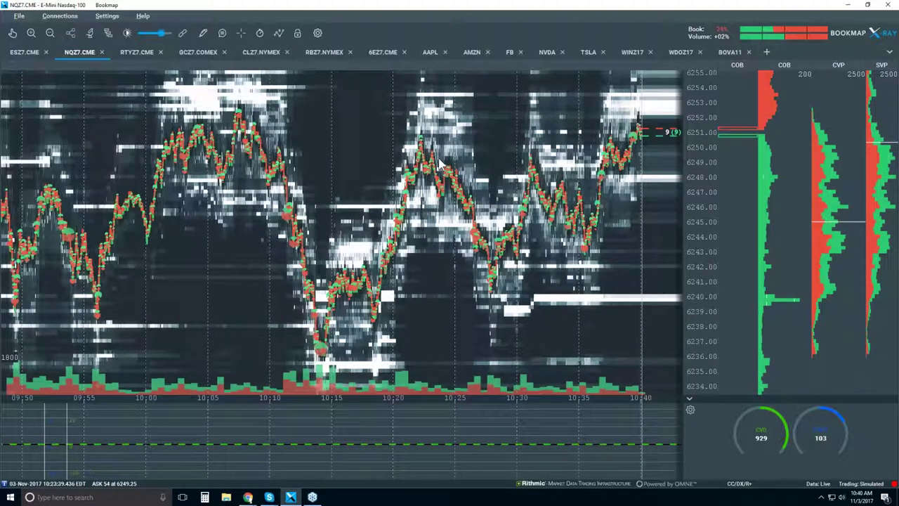
pyautogui.scroll(-2, 440, 163)
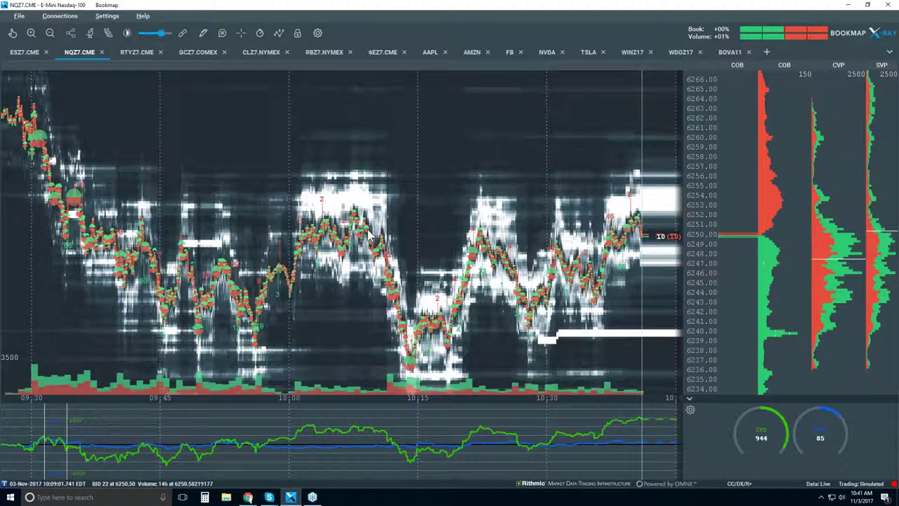
# - Turn off Volume Dots, Indicators, Heatmap and Extended on the NQZ7.CME chart, and collapse the indicator pane below it
pyautogui.click(279, 34)
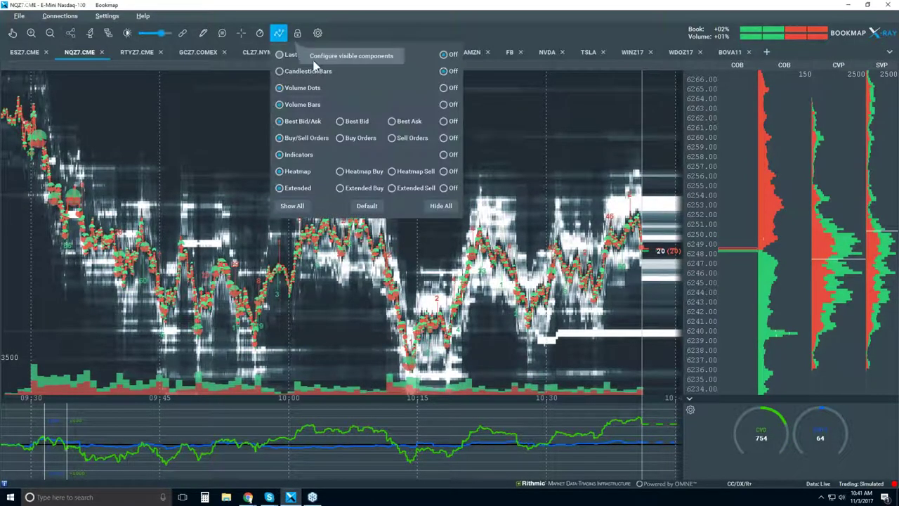
pyautogui.click(444, 89)
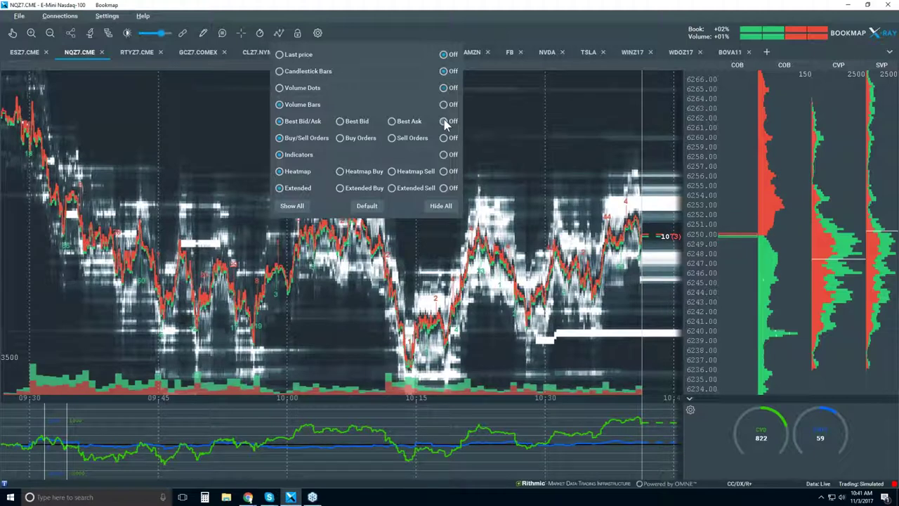
pyautogui.click(443, 154)
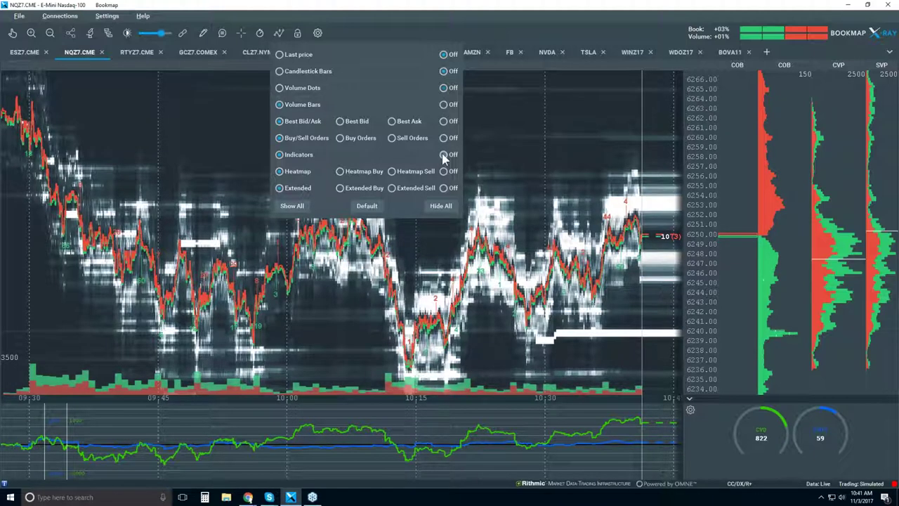
pyautogui.click(444, 188)
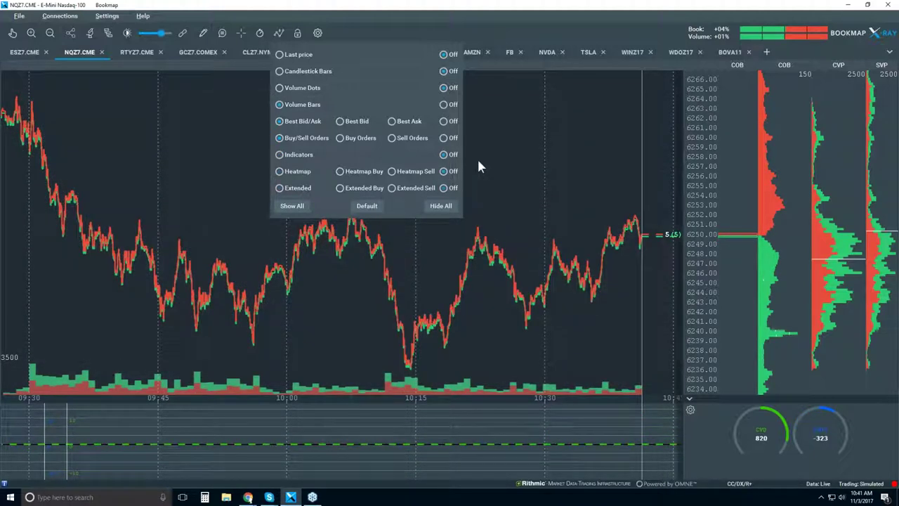
pyautogui.click(507, 162)
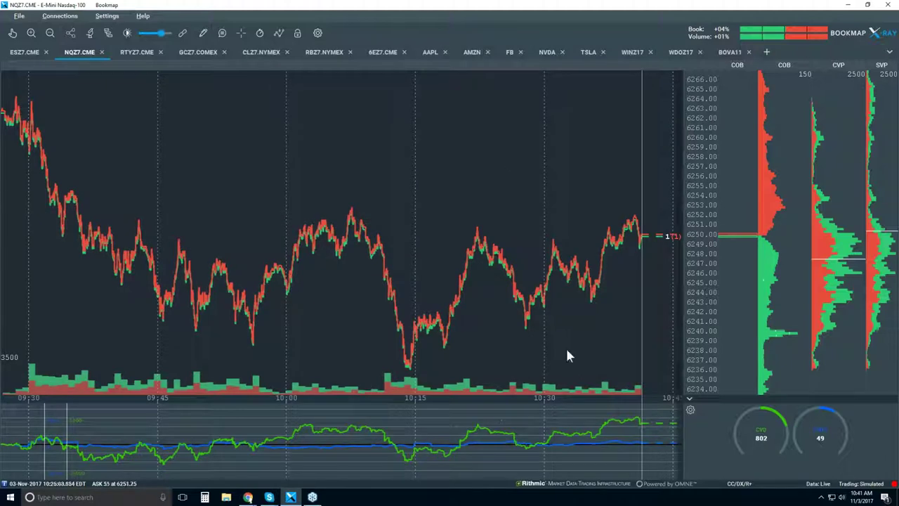
pyautogui.click(689, 400)
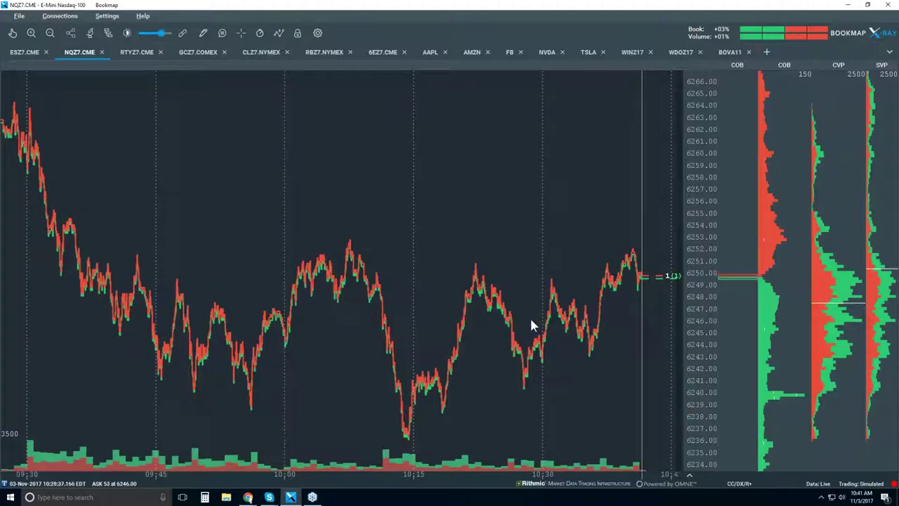
# - Zoom the NQZ7.CME chart in to the last few minutes to inspect the individual best bid and ask lines
pyautogui.scroll(1, 530, 316)
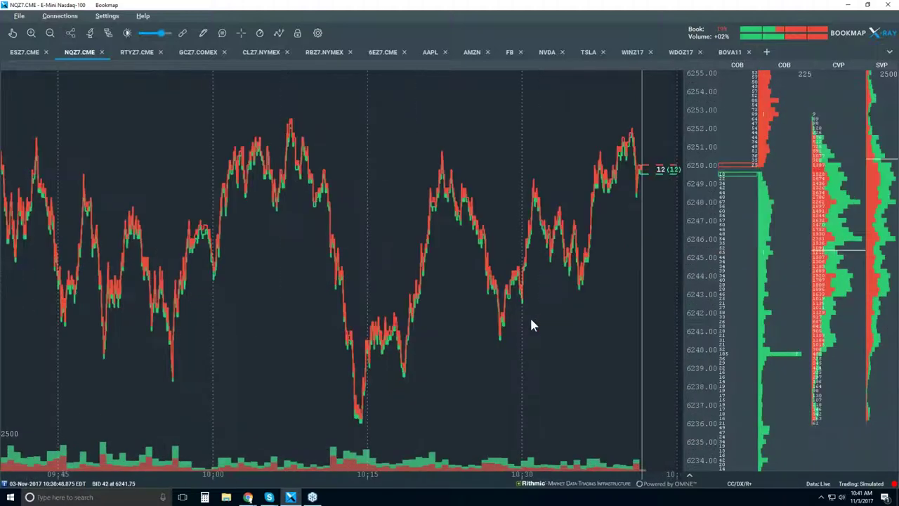
pyautogui.scroll(-1, 531, 320)
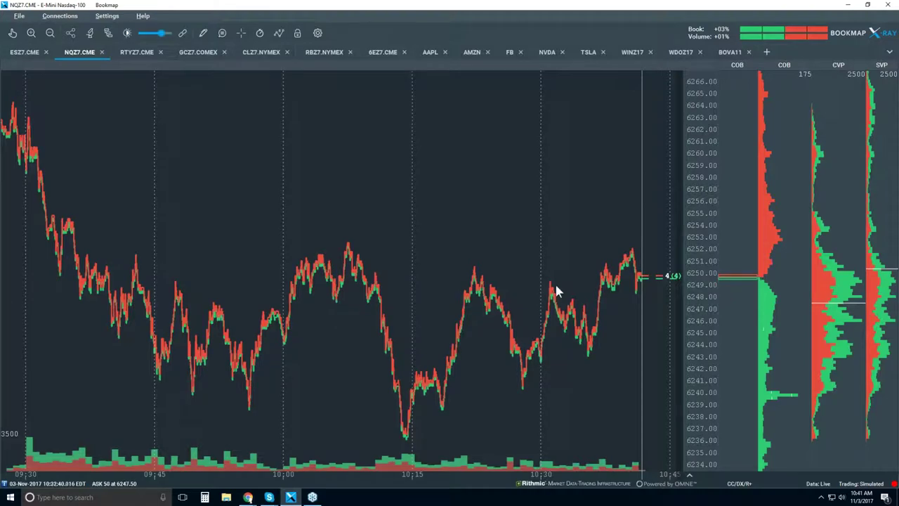
pyautogui.scroll(2, 551, 277)
pyautogui.scroll(3, 542, 250)
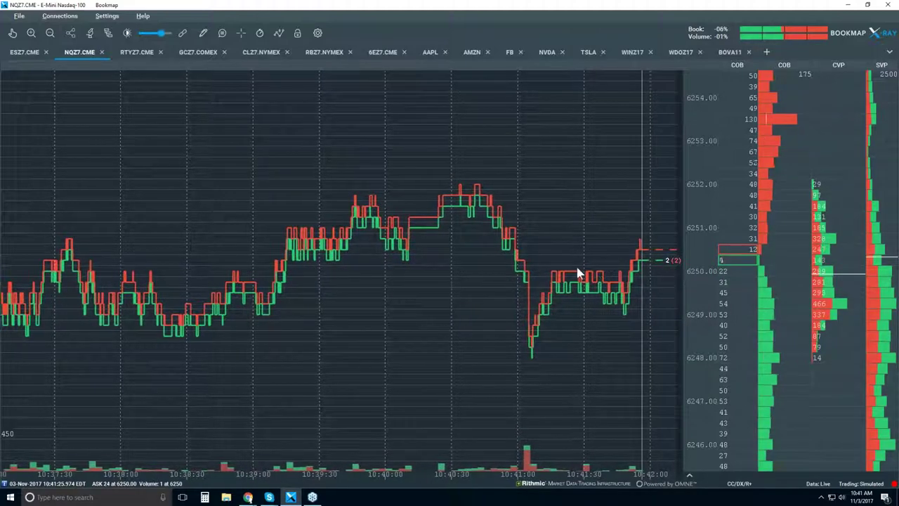
# - Turn on Volume Dots over the best bid and ask lines on the NQZ7.CME chart, showing about the last ten minutes
pyautogui.scroll(-1, 577, 273)
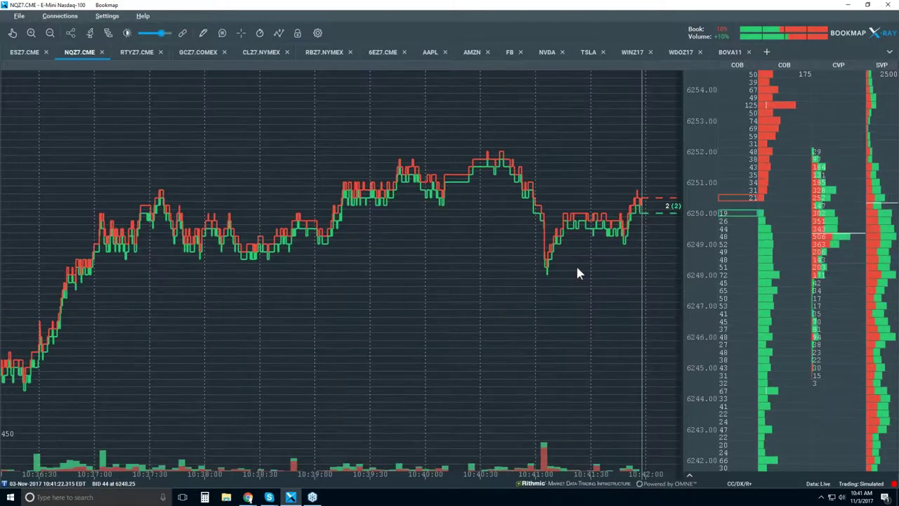
pyautogui.scroll(-1, 576, 267)
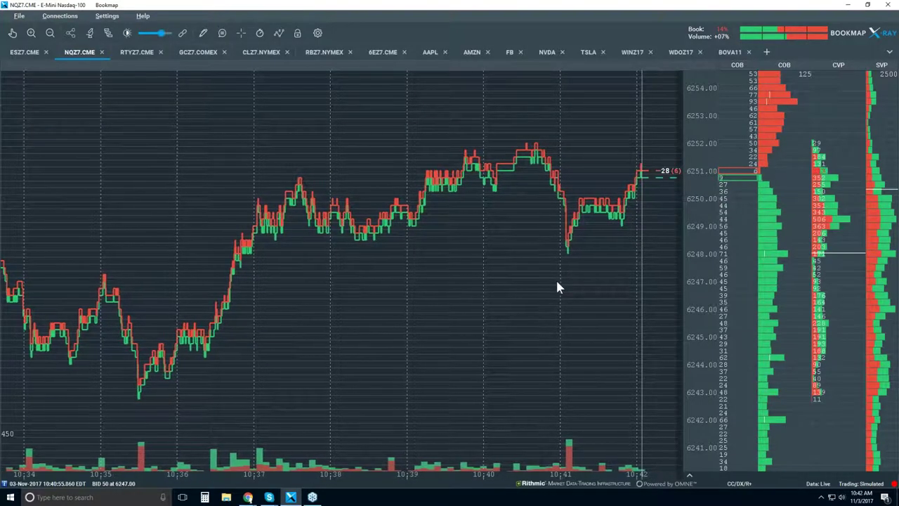
pyautogui.scroll(-1, 556, 281)
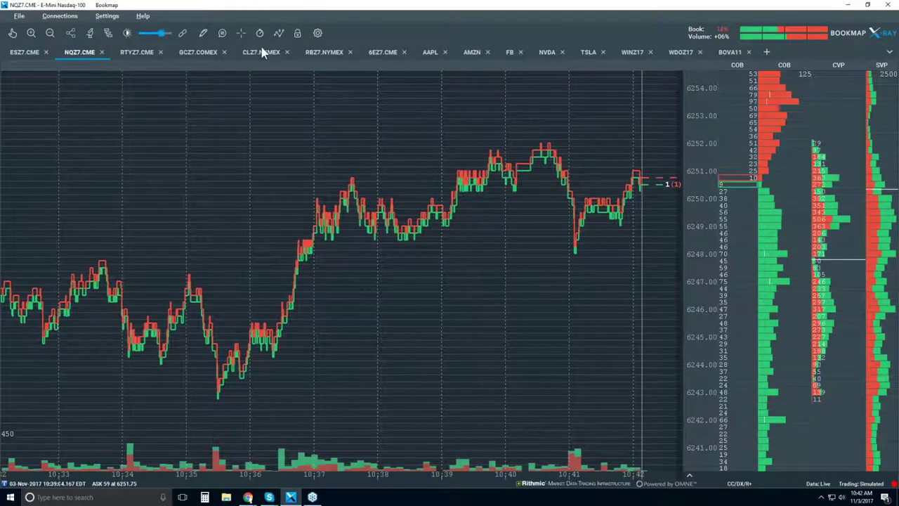
pyautogui.click(279, 33)
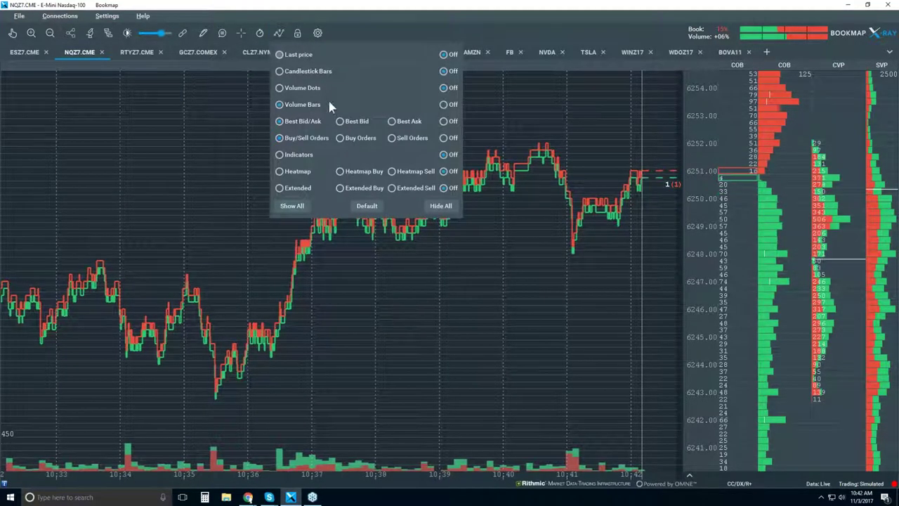
pyautogui.click(307, 89)
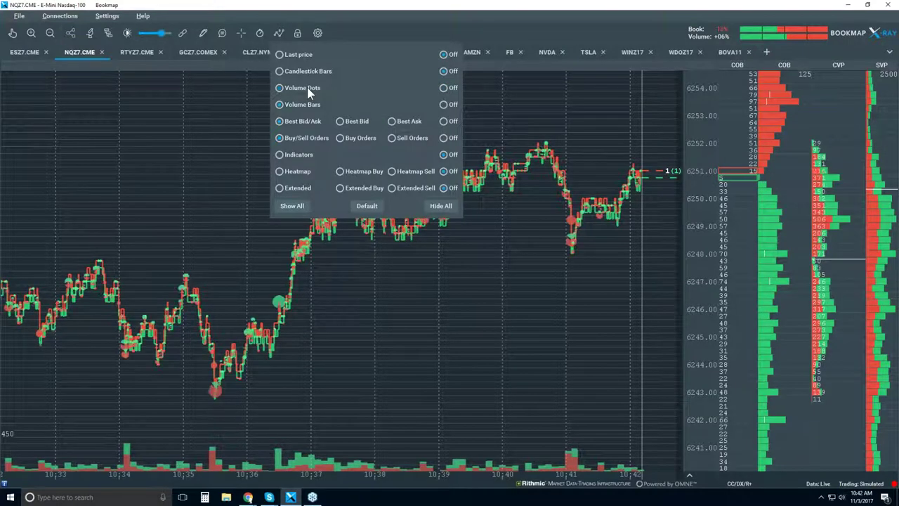
pyautogui.click(198, 114)
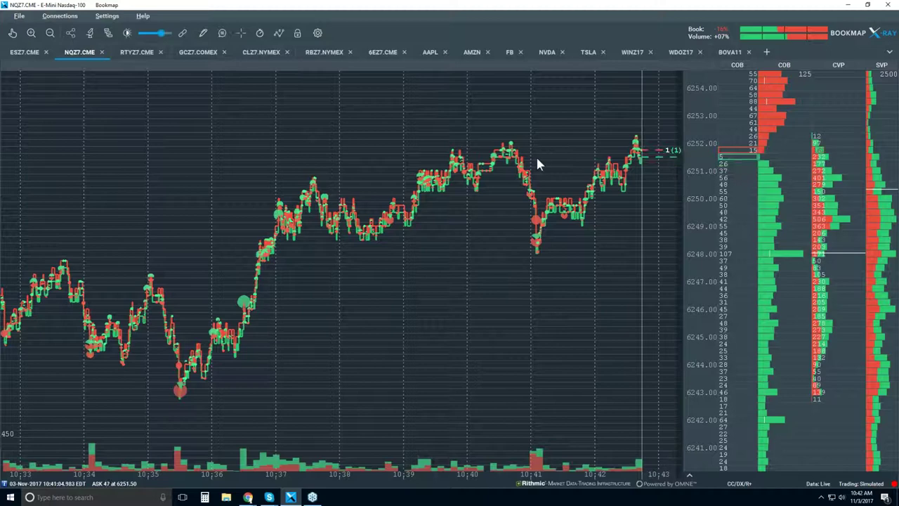
# - Turn on Heatmap and Extended on the NQZ7.CME chart
pyautogui.click(279, 34)
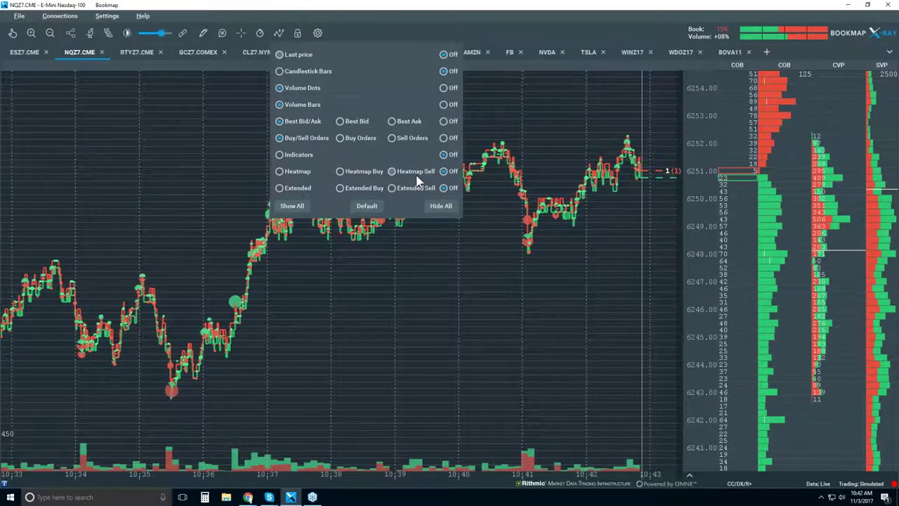
pyautogui.click(295, 173)
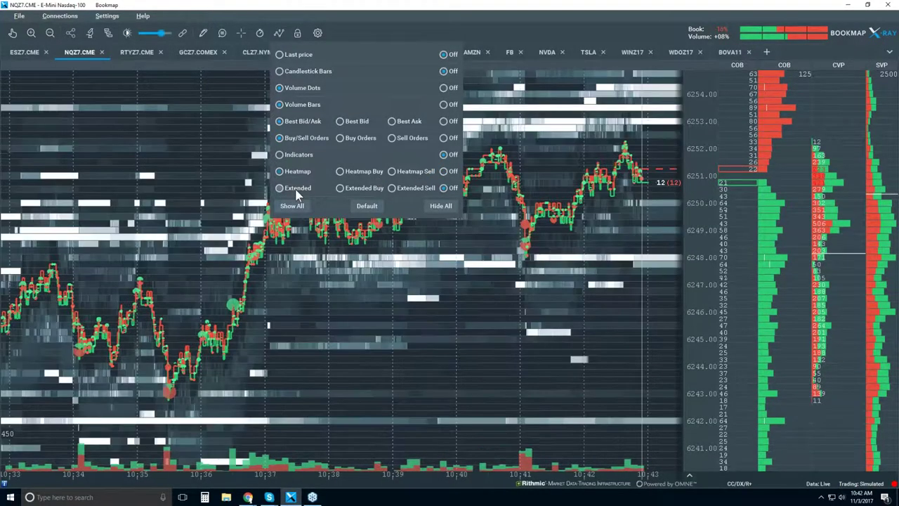
pyautogui.click(236, 156)
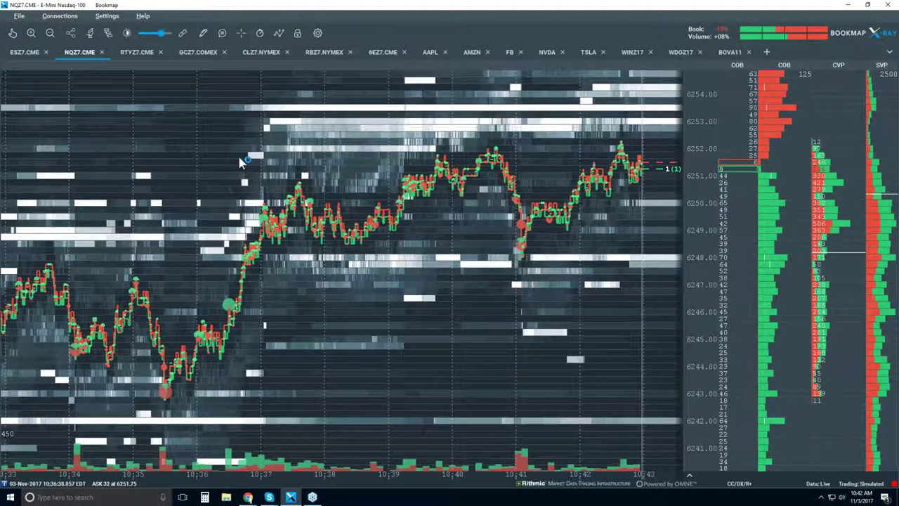
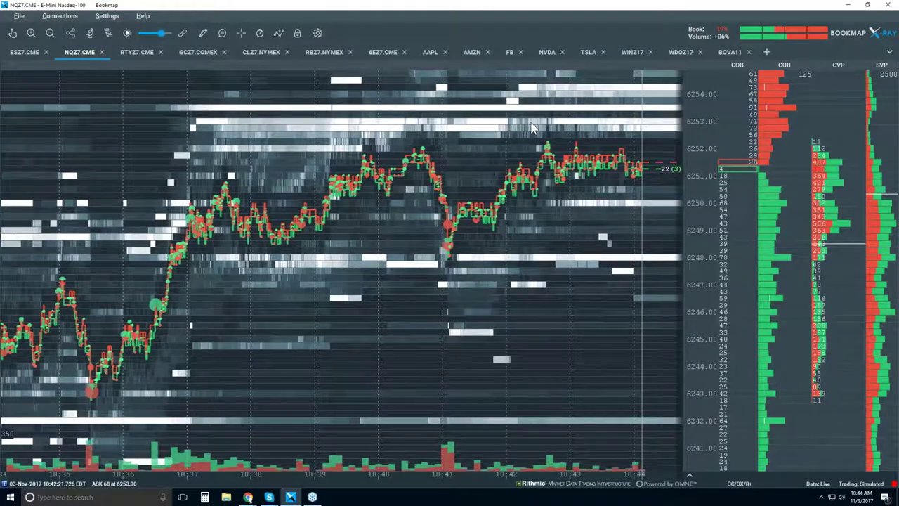
# - With the chart reaching back past 09:30, turn on Candlestick Bars and turn off Volume Dots, Best Bid/Ask, Heatmap and Extended
pyautogui.scroll(-6, 532, 128)
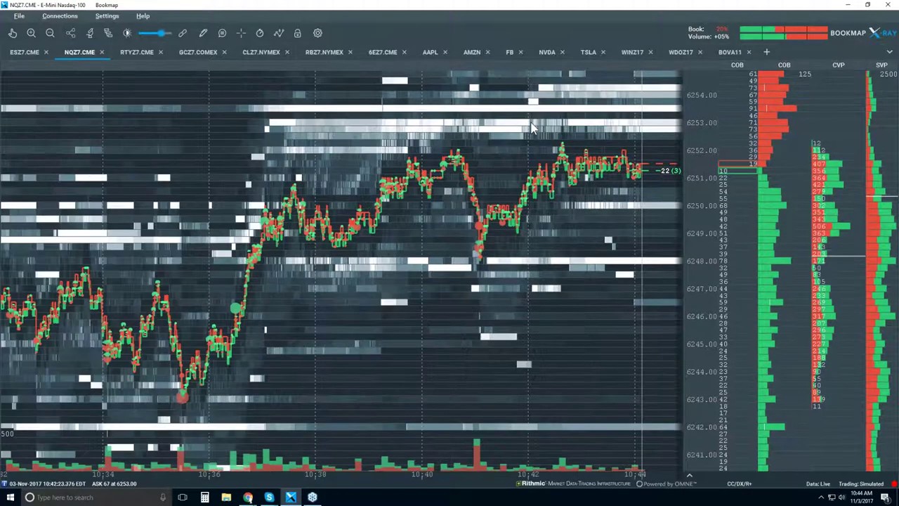
pyautogui.scroll(-2, 531, 129)
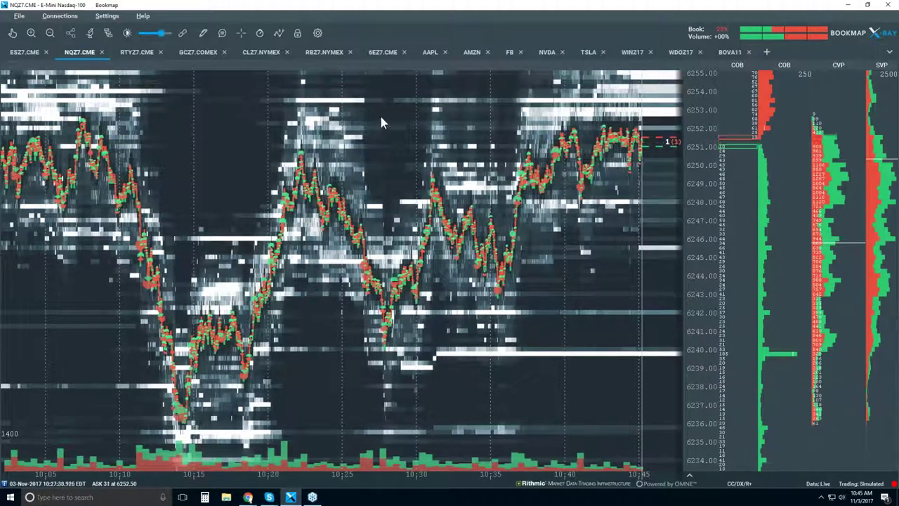
pyautogui.scroll(-2, 390, 133)
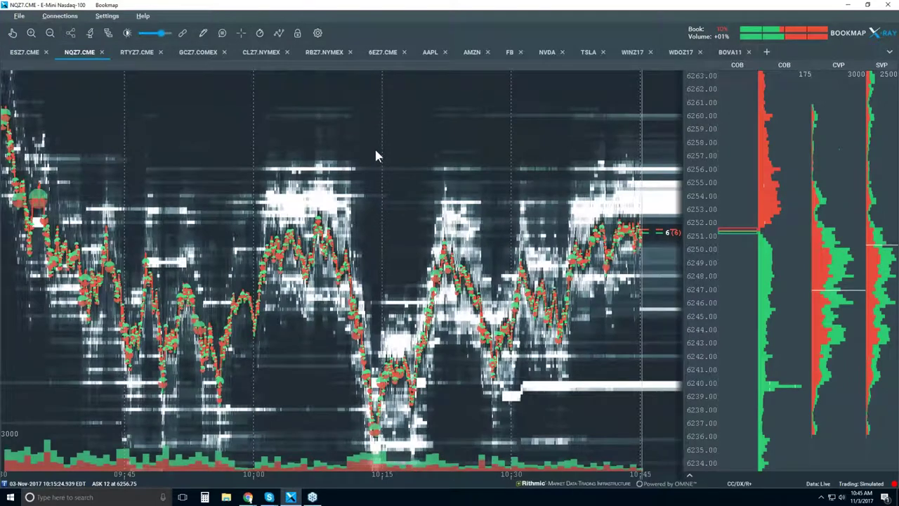
pyautogui.scroll(-2, 374, 147)
pyautogui.click(279, 33)
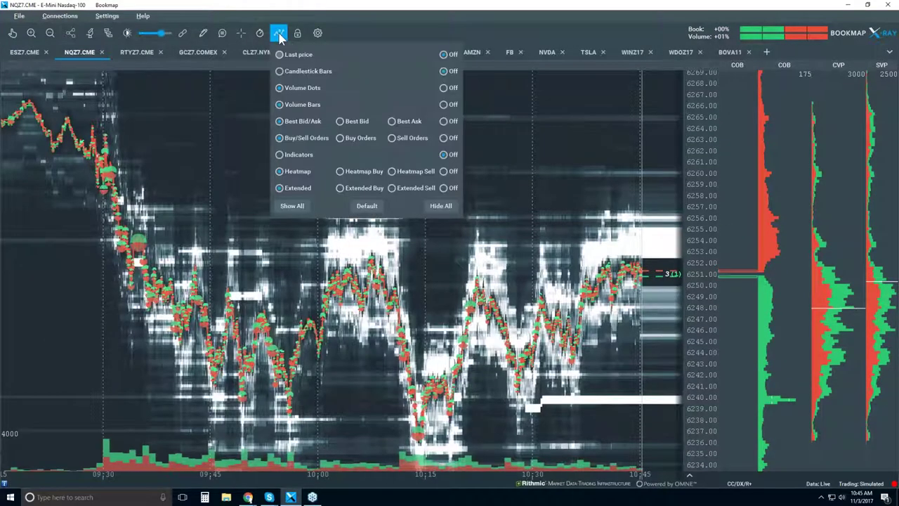
pyautogui.click(307, 73)
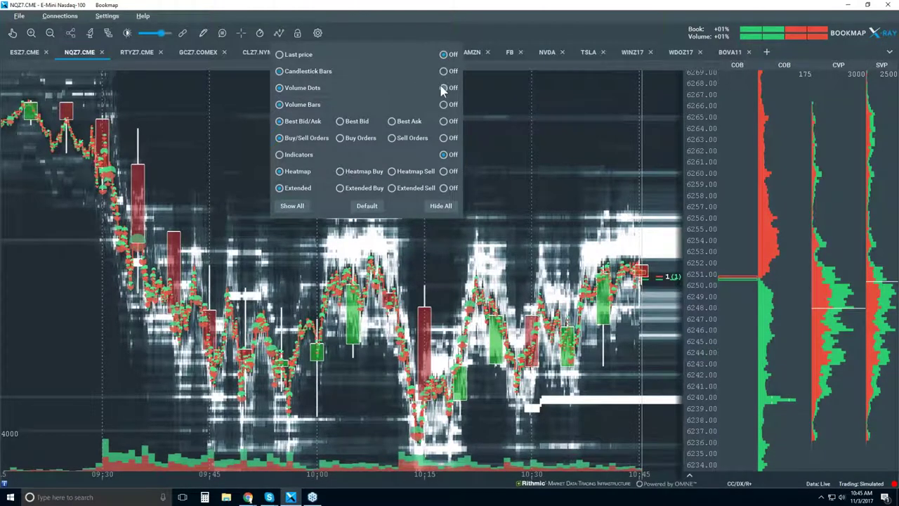
pyautogui.click(443, 121)
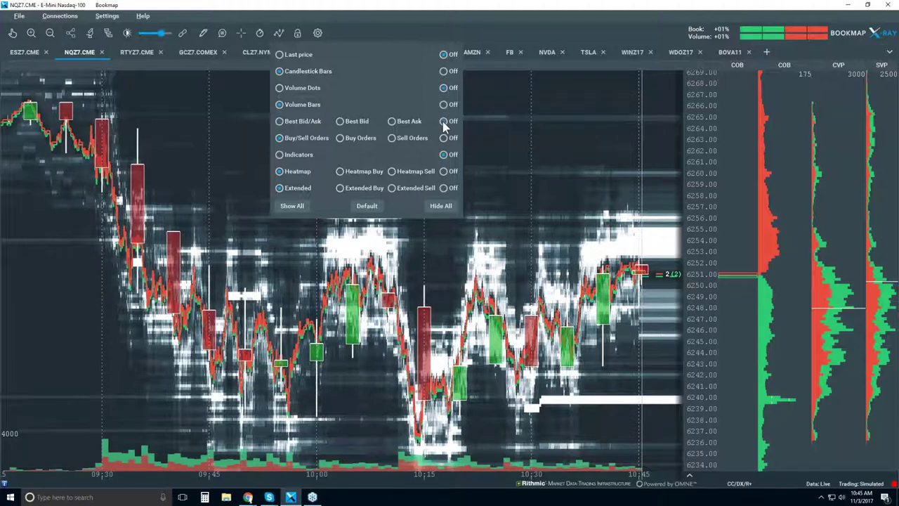
pyautogui.click(443, 188)
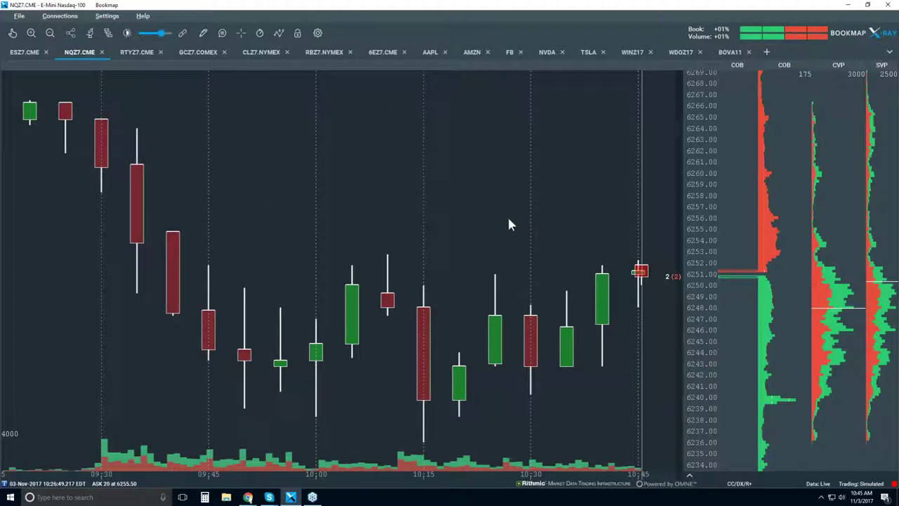
# - Turn Best Bid/Ask back on so its lines overlay the candlesticks on the NQZ7.CME chart
pyautogui.scroll(-2, 507, 211)
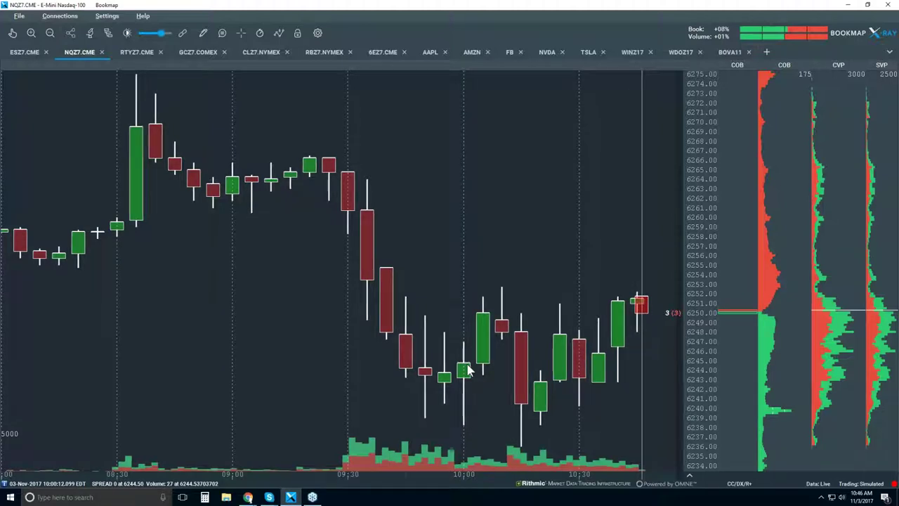
pyautogui.click(280, 33)
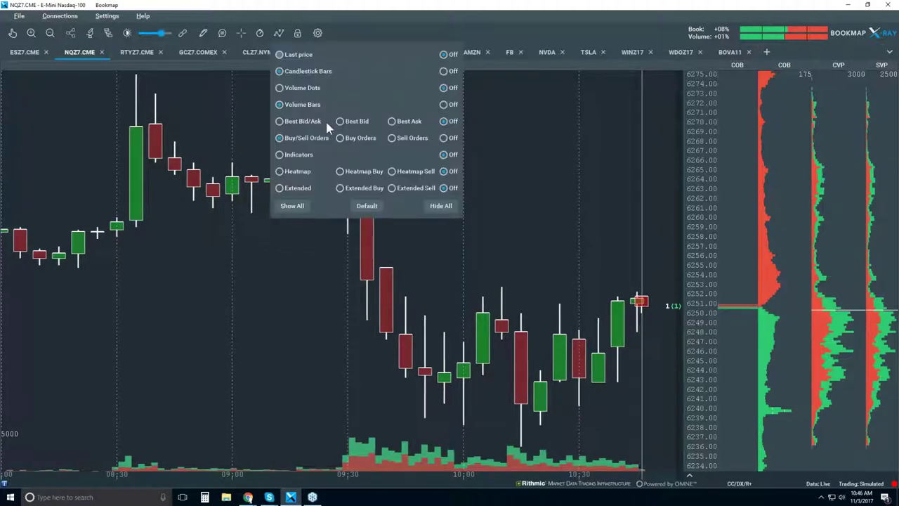
pyautogui.click(295, 124)
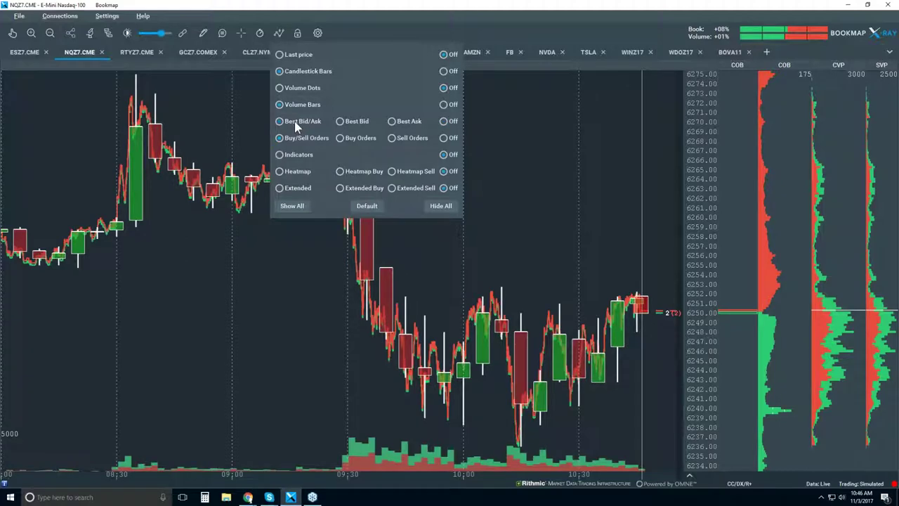
pyautogui.click(470, 274)
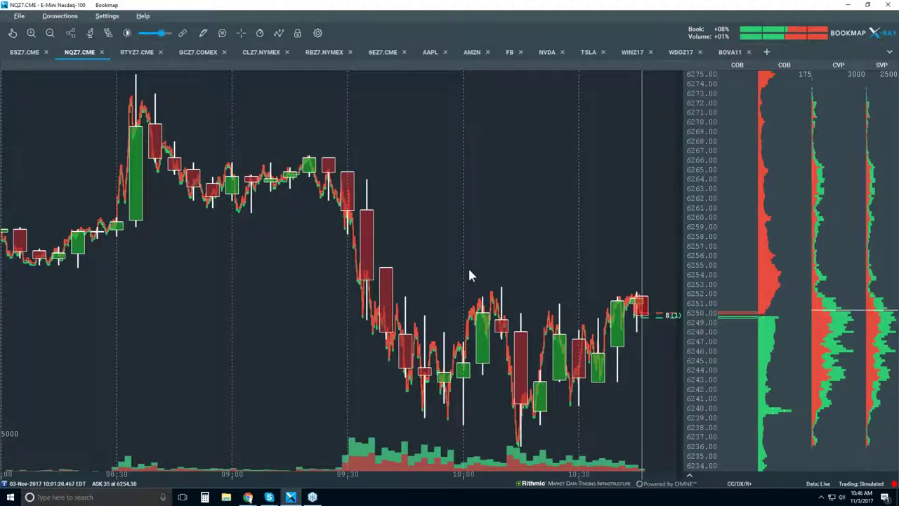
# - Narrow the NQZ7.CME chart to the time since about 09:45 and turn Volume Dots back on over the candlesticks
pyautogui.scroll(2, 470, 275)
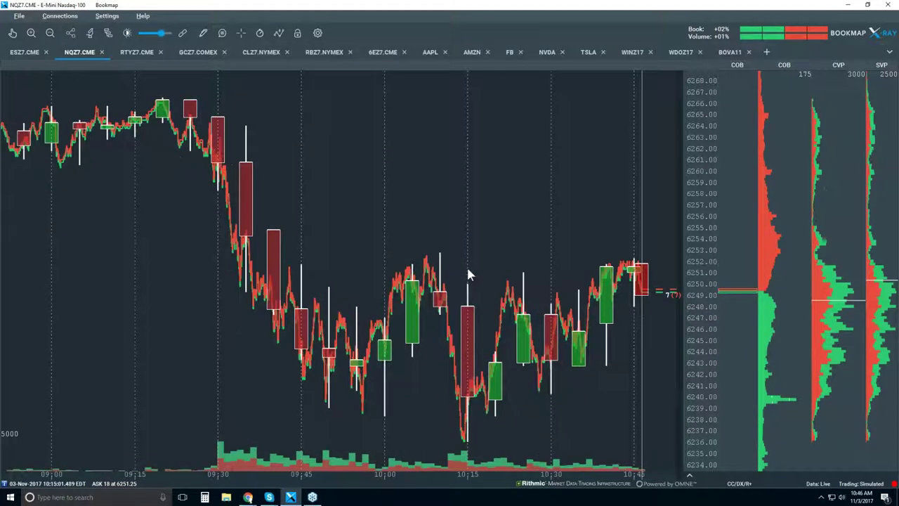
pyautogui.scroll(1, 469, 274)
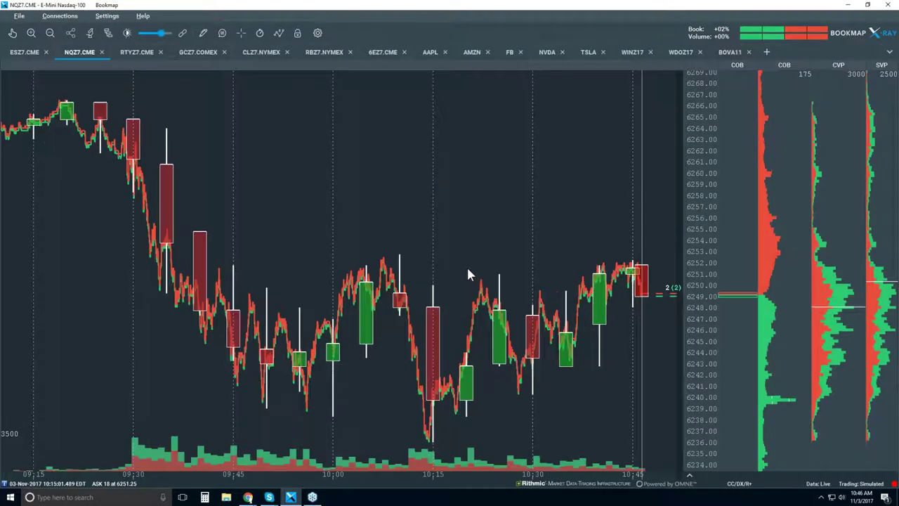
pyautogui.scroll(2, 432, 262)
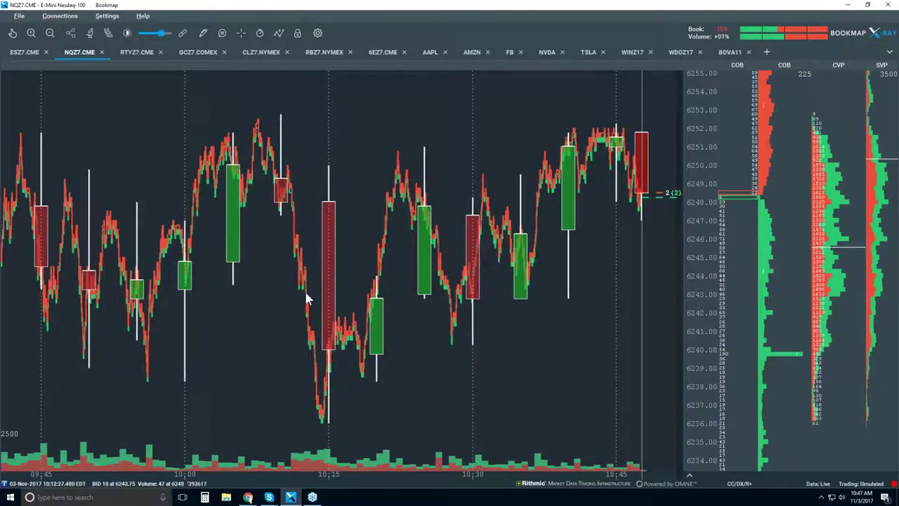
pyautogui.click(278, 35)
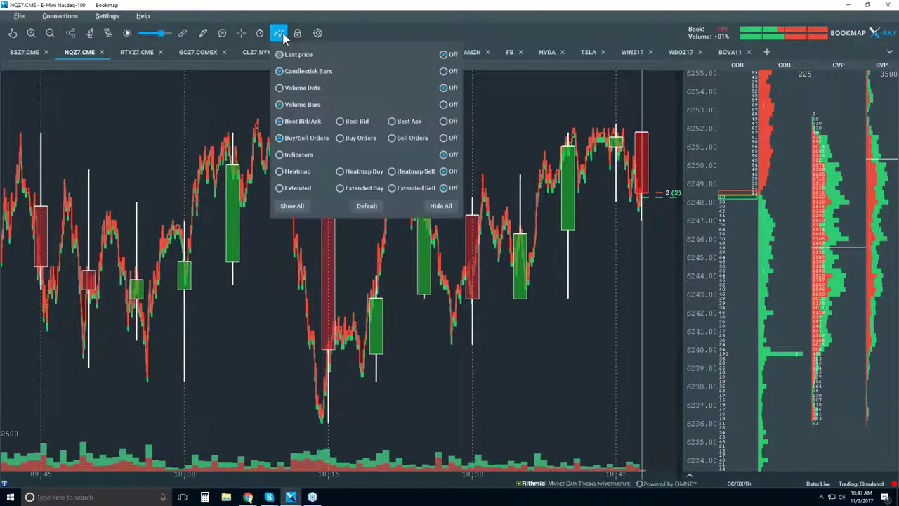
pyautogui.click(308, 86)
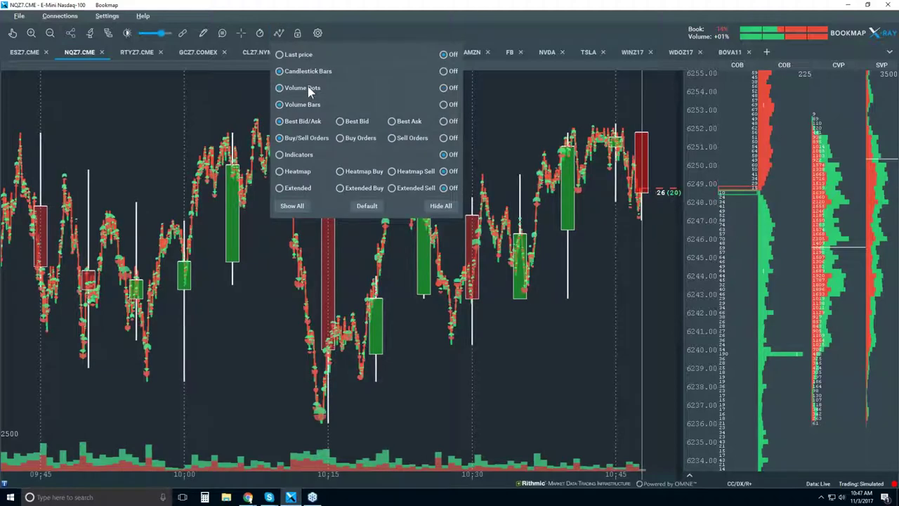
pyautogui.click(383, 271)
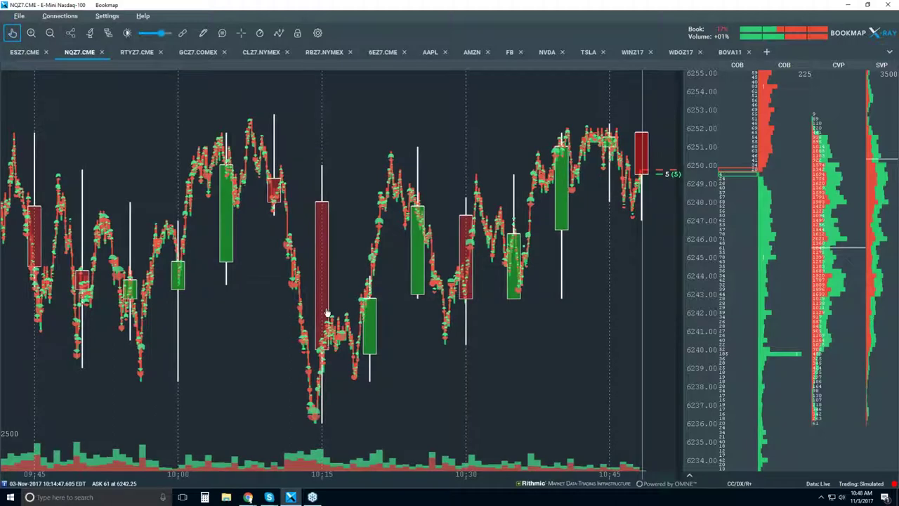
# - Examine the bid/ask path and volume dots around the 10:15 candle up close, then widen the range to about 10:06–10:22
pyautogui.scroll(2, 332, 304)
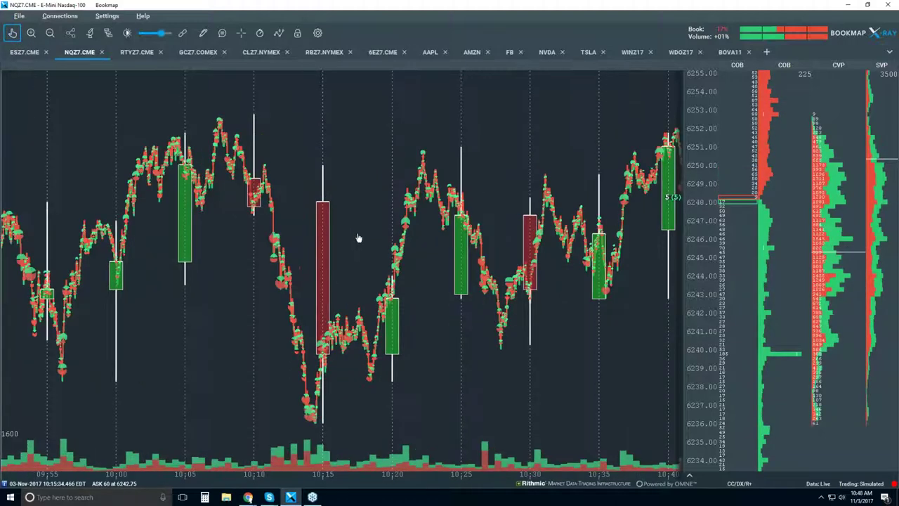
pyautogui.scroll(5, 359, 237)
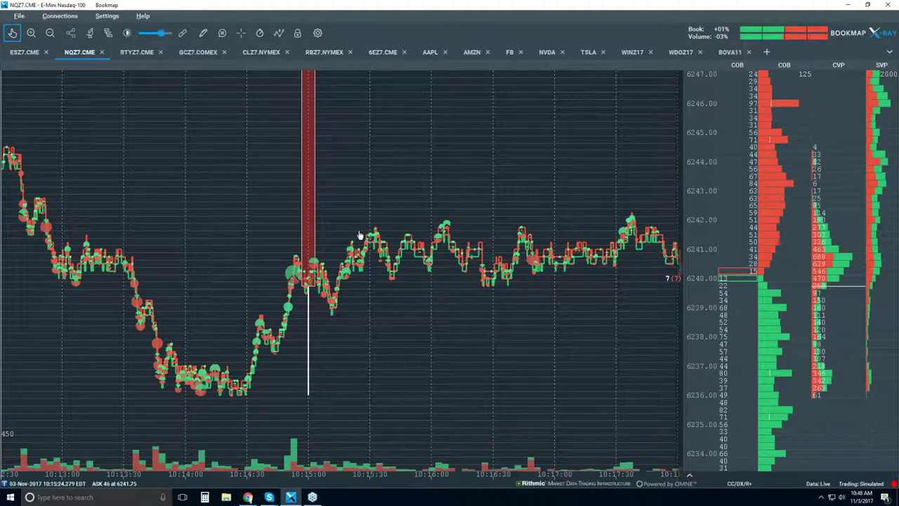
pyautogui.scroll(-3, 354, 250)
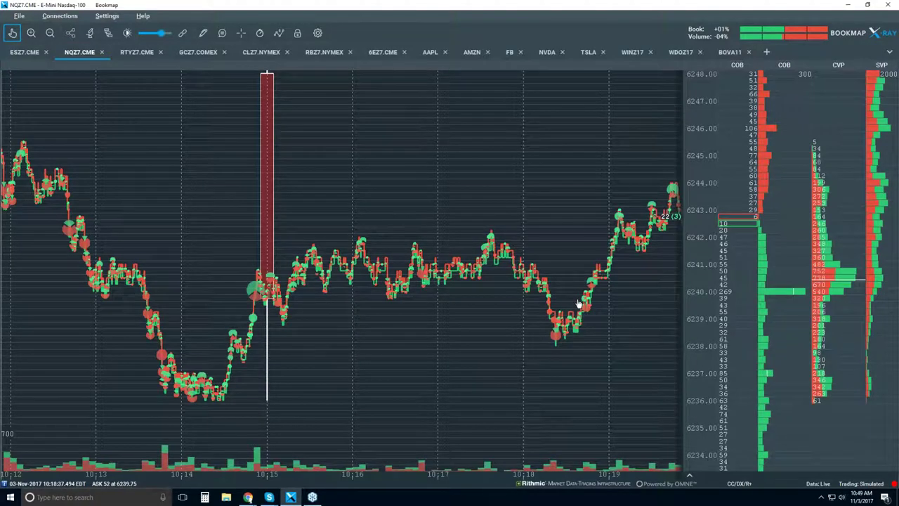
pyautogui.scroll(-5, 579, 303)
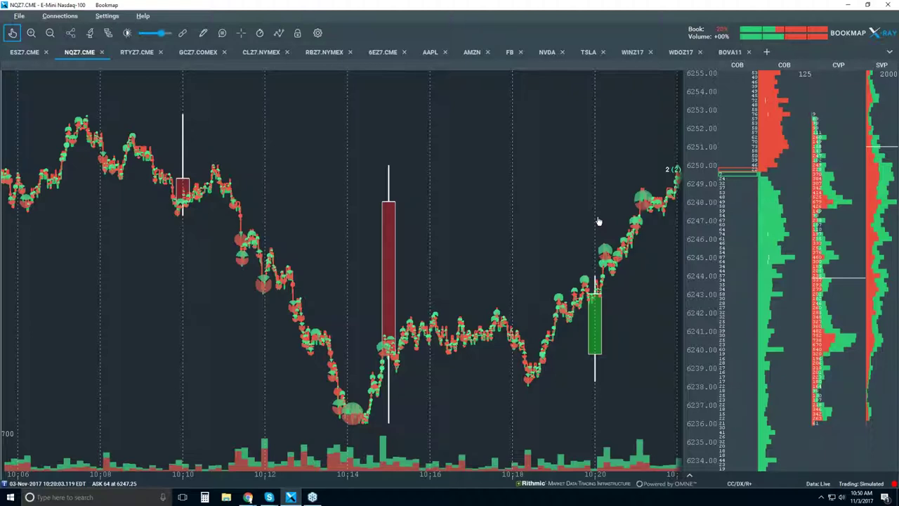
# - Turn Heatmap back on and zoom in around 10:20:40 to examine the liquidity and trades near 6246.00
pyautogui.click(280, 33)
pyautogui.click(296, 171)
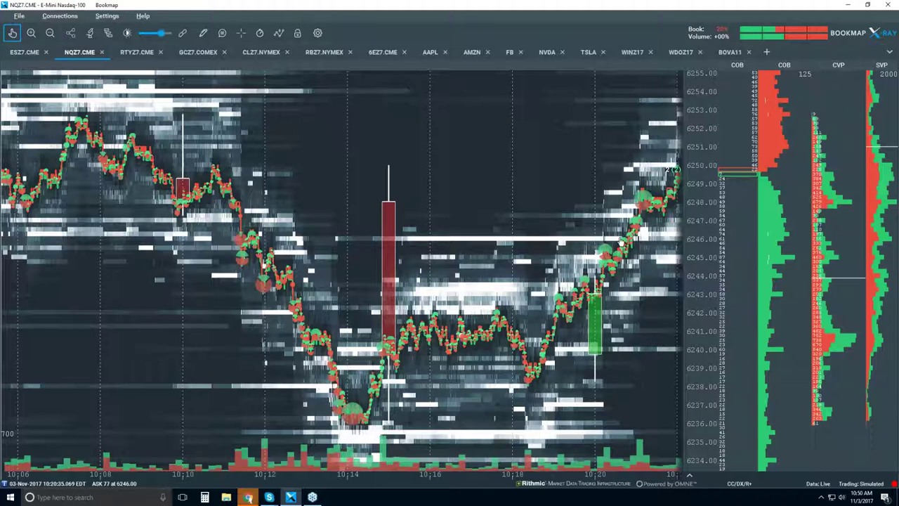
pyautogui.scroll(5, 620, 241)
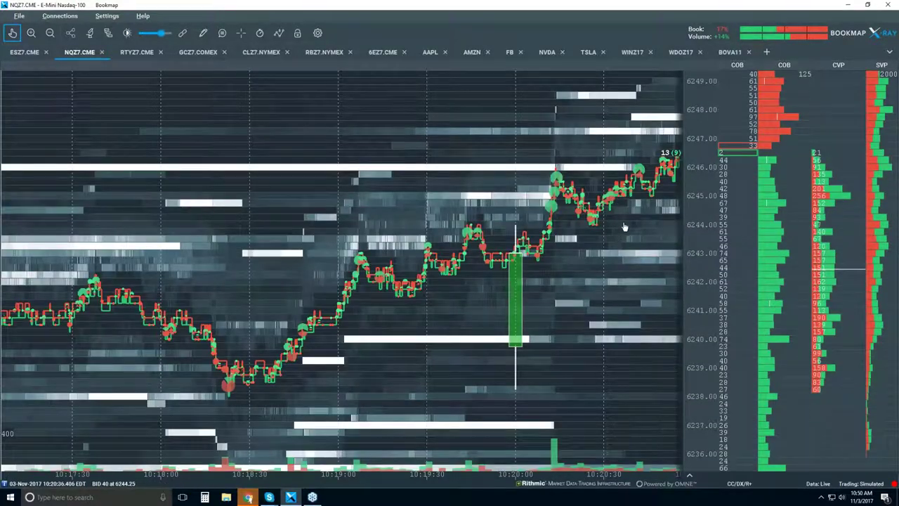
pyautogui.scroll(3, 589, 180)
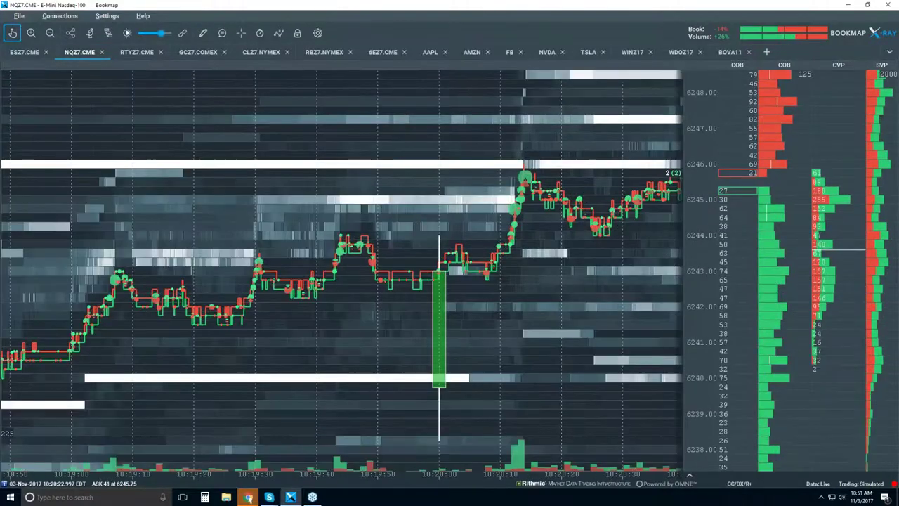
pyautogui.scroll(4, 428, 192)
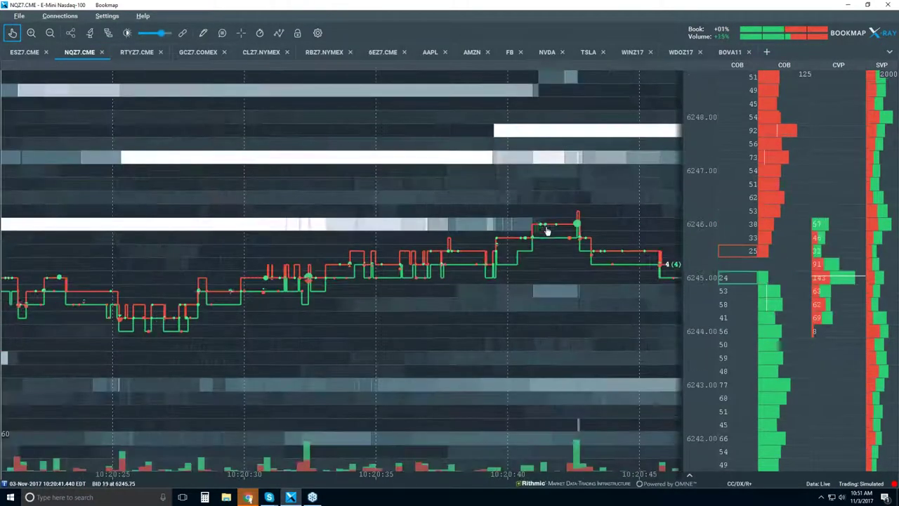
# - Turn on the chart's data tooltip and read the resting order sizes on the NQZ7.CME heatmap up to about 10:21:15
pyautogui.click(222, 33)
pyautogui.moveTo(259, 227)
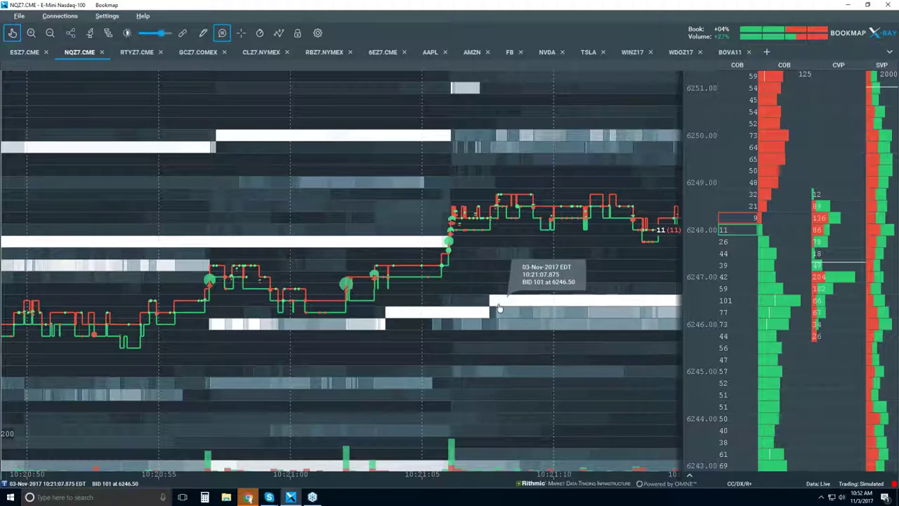
# - Turn Heatmap off to compare the bid/ask lines and volume dots without liquidity, and turn it back on
pyautogui.click(279, 33)
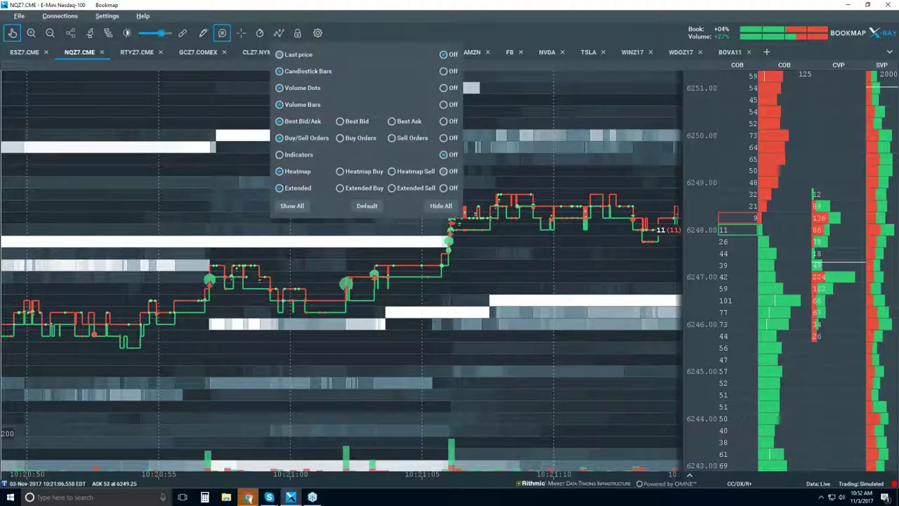
pyautogui.click(443, 171)
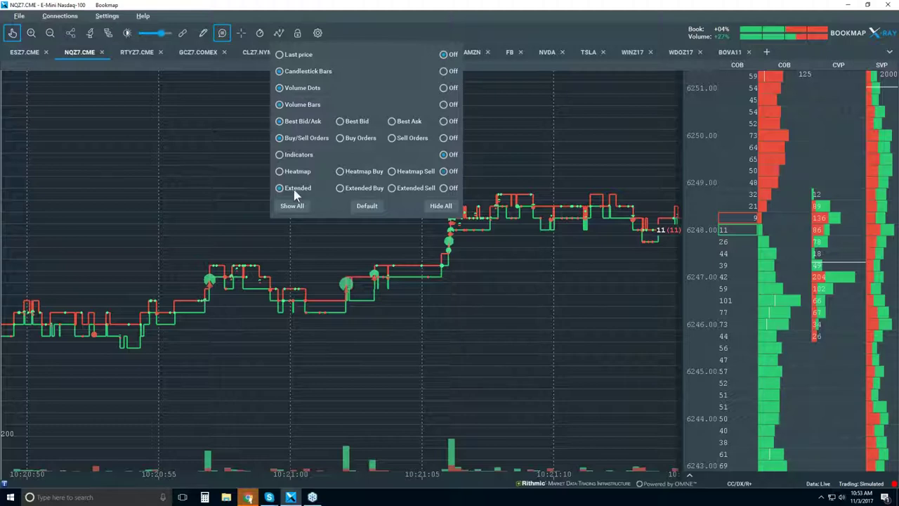
pyautogui.click(279, 171)
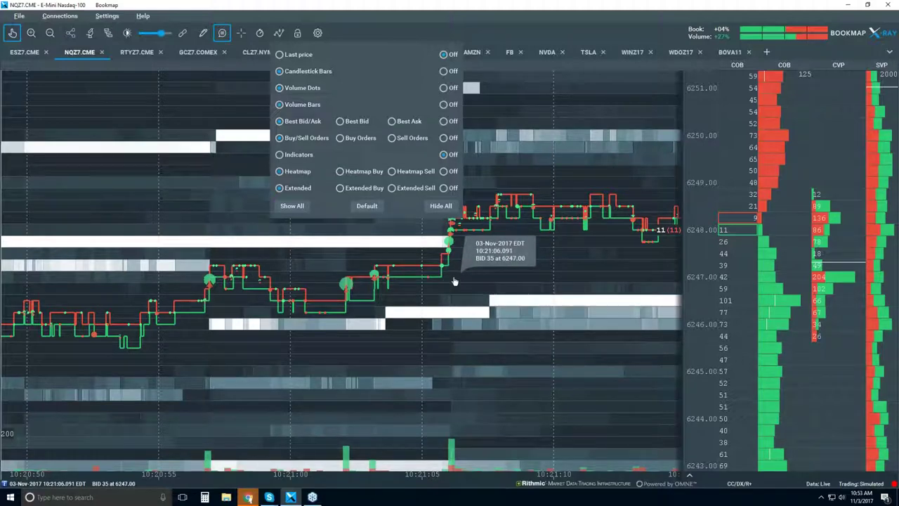
pyautogui.click(458, 279)
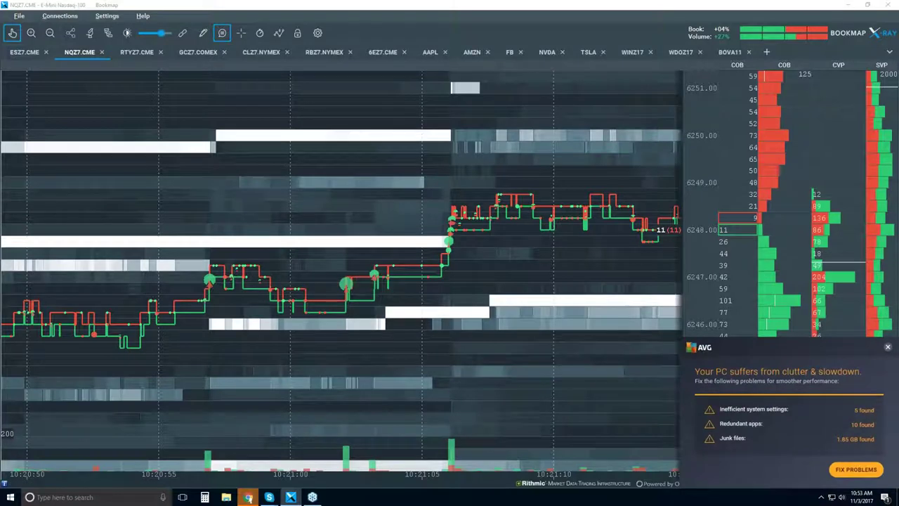
# - Dismiss the AVG notification and examine the liquidity bands and volume dots around 10:21:00 at several time scales
pyautogui.click(887, 347)
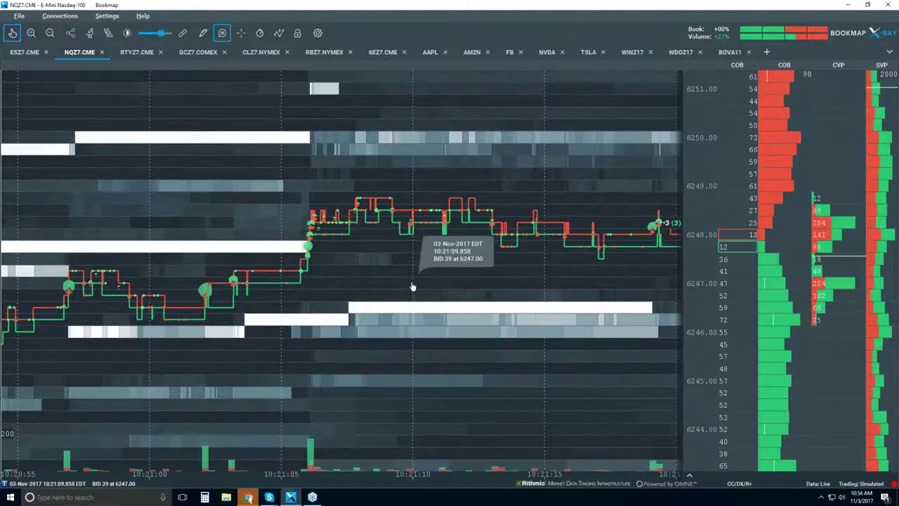
pyautogui.scroll(-2, 412, 286)
pyautogui.scroll(-2, 412, 287)
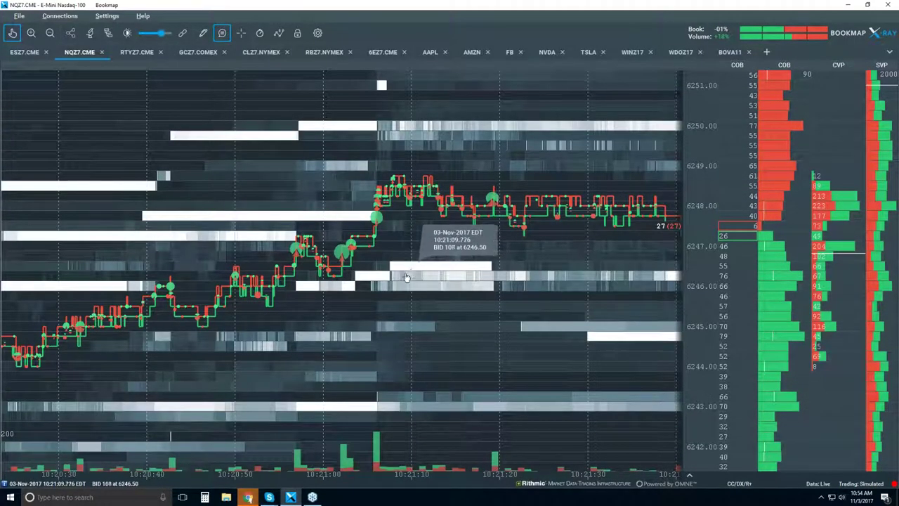
pyautogui.scroll(-3, 412, 273)
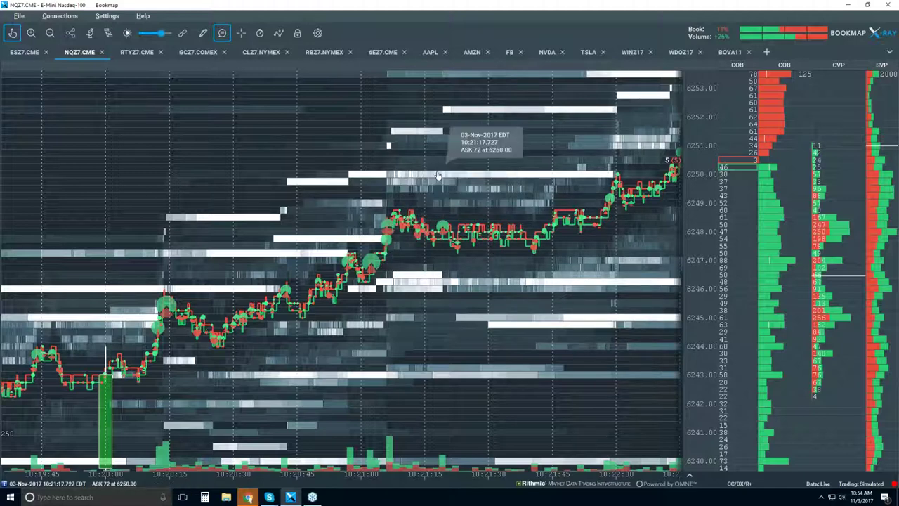
pyautogui.scroll(3, 404, 229)
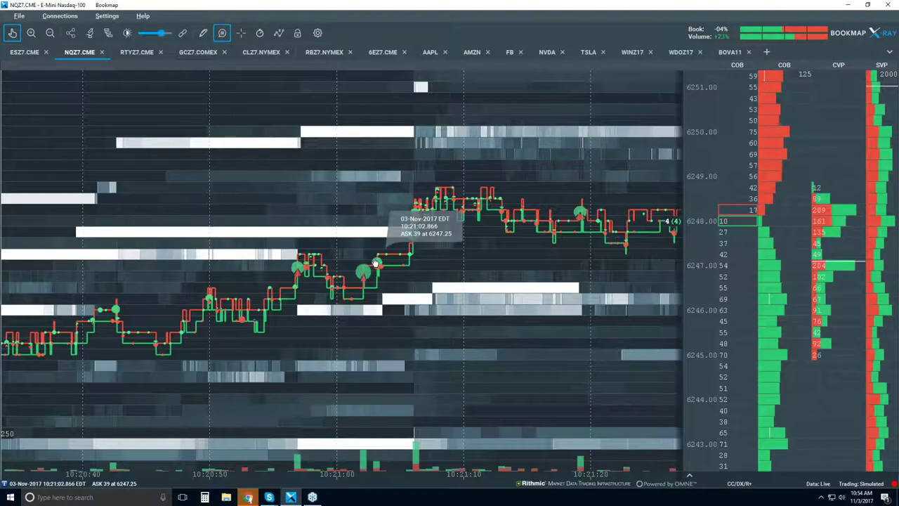
pyautogui.scroll(-2, 376, 249)
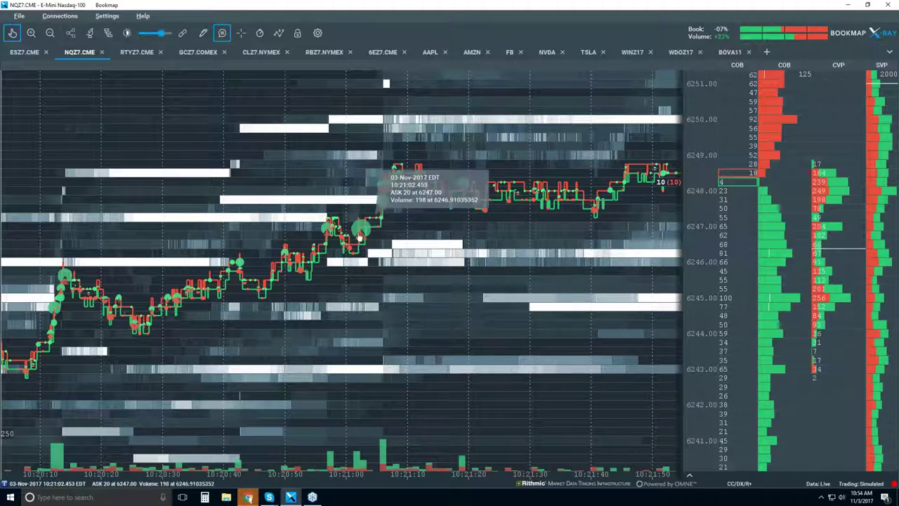
# - Zoom into the large volume dot near 10:21:02 at 6247.00 until its trades separate at sub-millisecond scale
pyautogui.scroll(4, 361, 238)
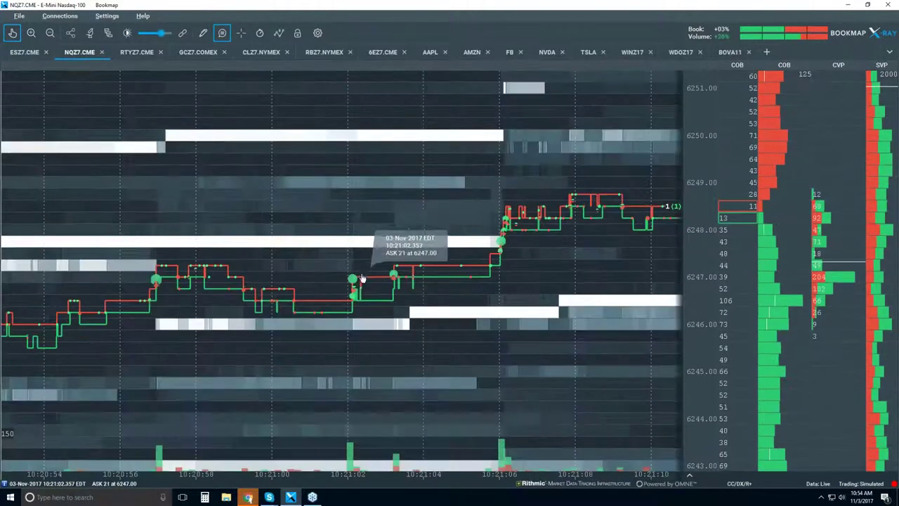
pyautogui.scroll(3, 364, 274)
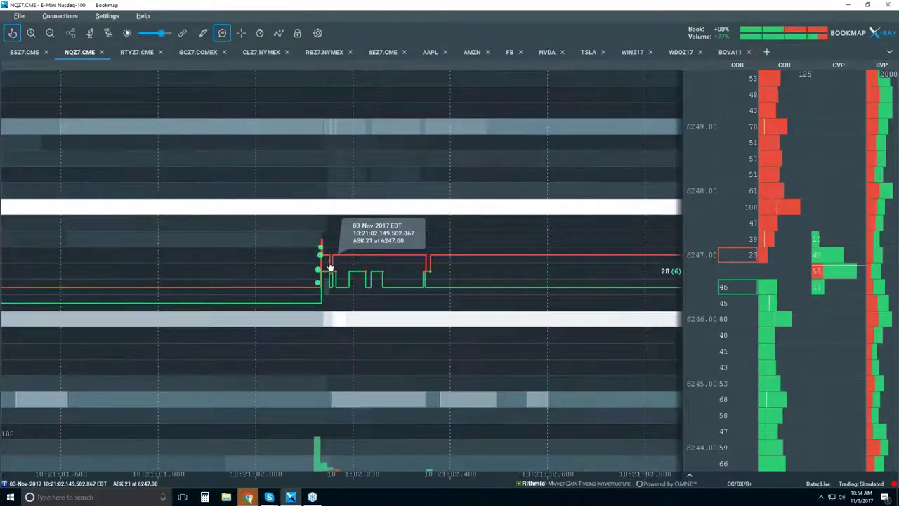
pyautogui.scroll(2, 329, 262)
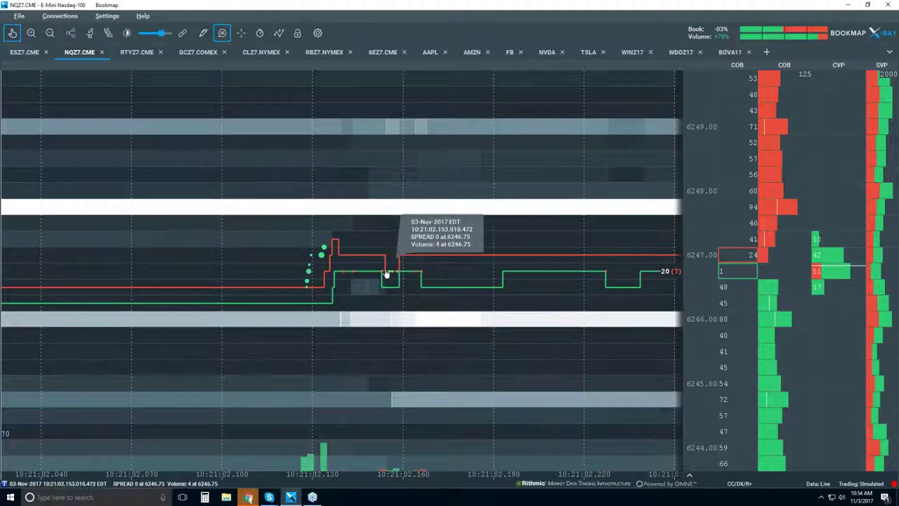
pyautogui.scroll(3, 351, 270)
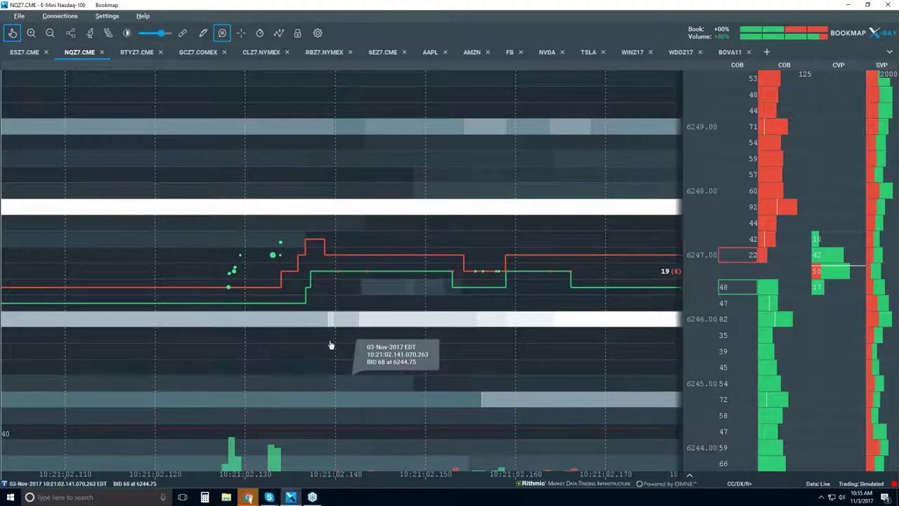
pyautogui.scroll(5, 283, 297)
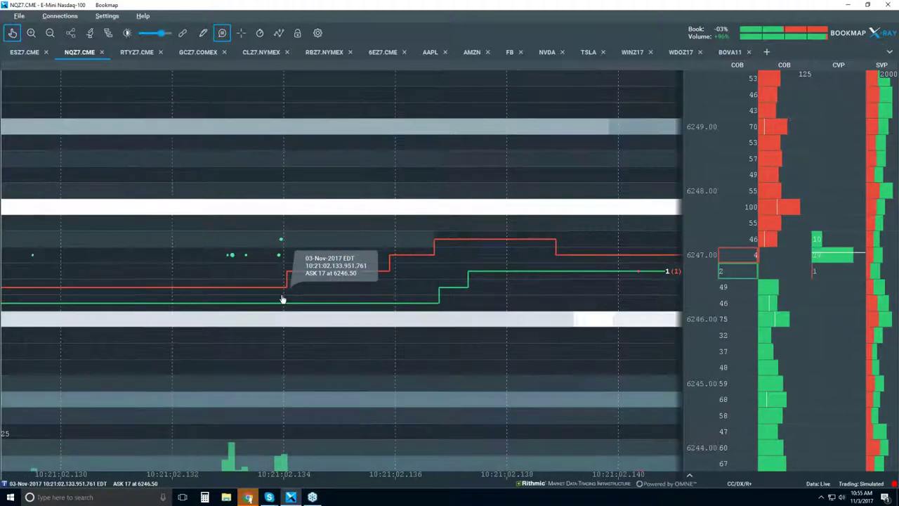
pyautogui.scroll(2, 283, 298)
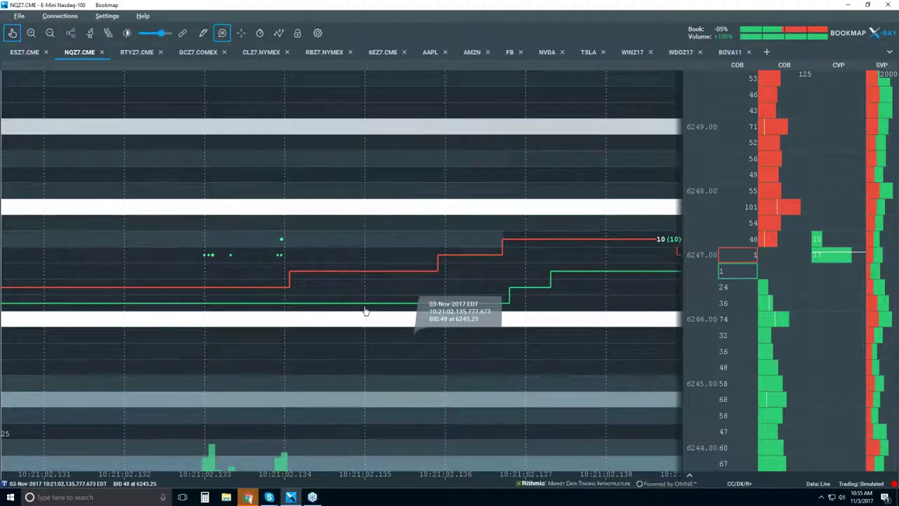
pyautogui.scroll(2, 251, 288)
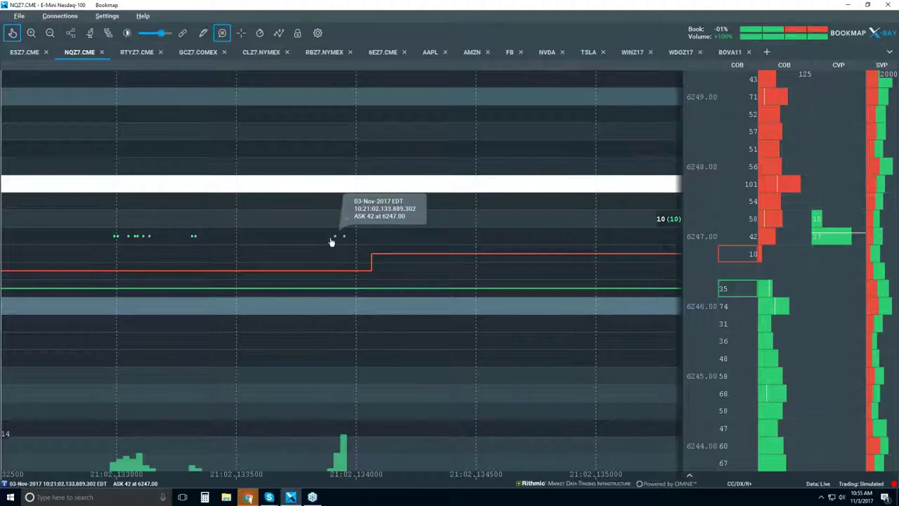
# - Compare the volume dot at 10:21:02.133 on a wider scale with its individual trades at 6247.00 at microsecond scale
pyautogui.scroll(-1, 390, 258)
pyautogui.scroll(-4, 390, 257)
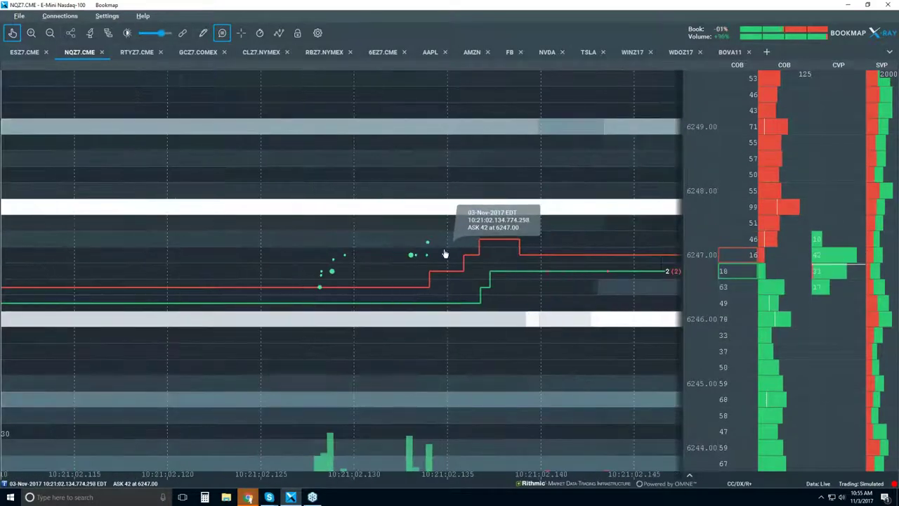
pyautogui.scroll(-3, 445, 254)
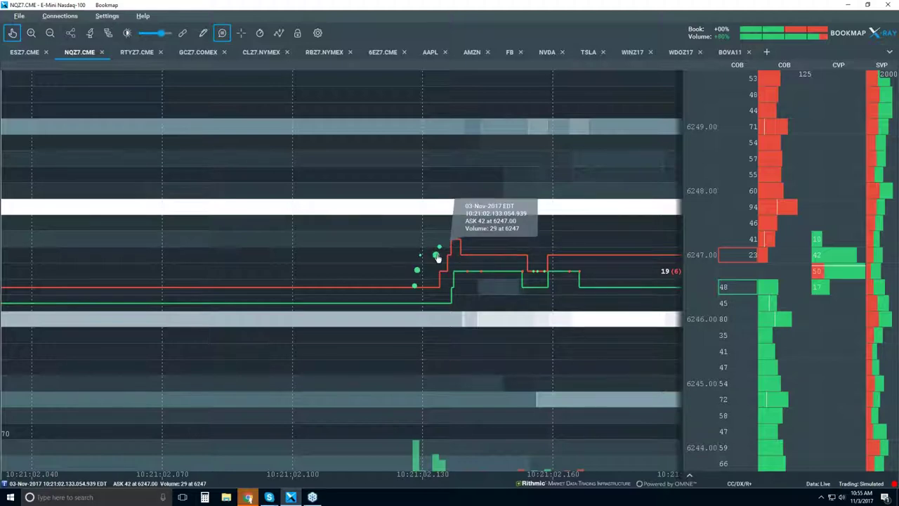
pyautogui.scroll(5, 437, 258)
pyautogui.scroll(3, 437, 258)
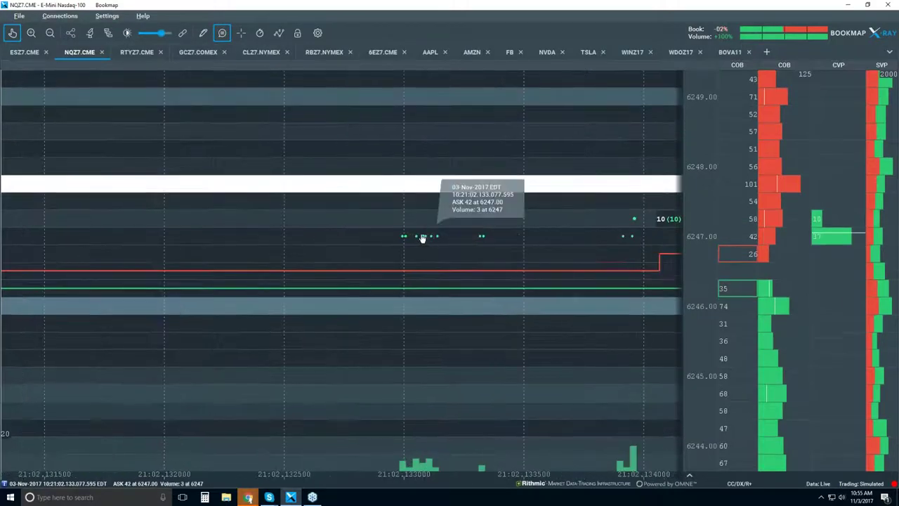
pyautogui.scroll(3, 424, 237)
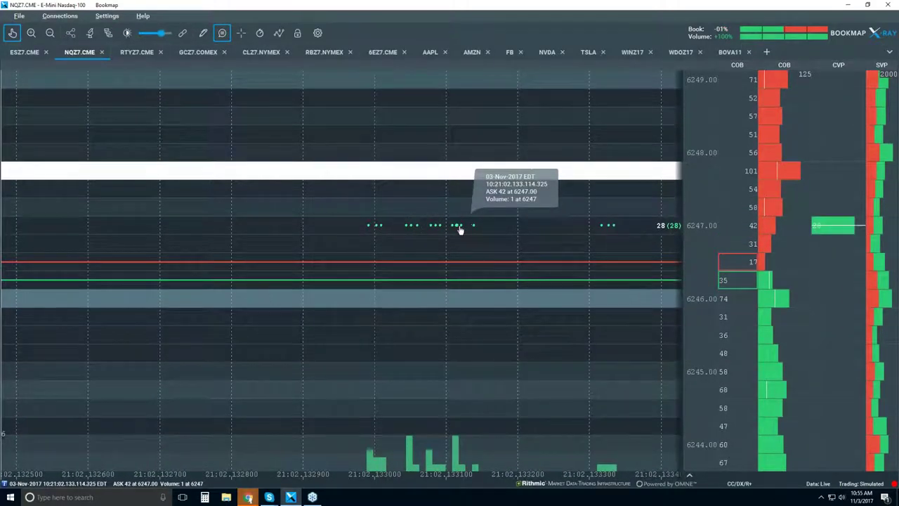
pyautogui.scroll(1, 480, 240)
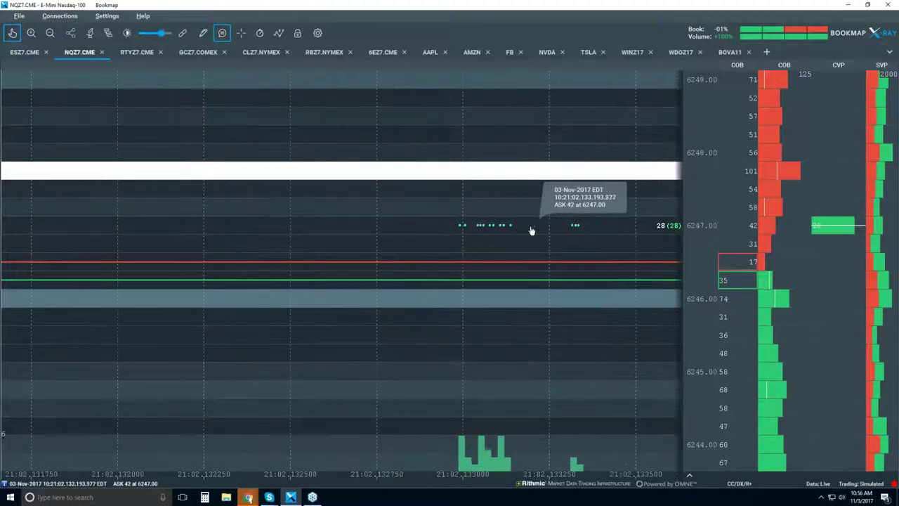
# - Zoom back out from the 10:21:02 trades to about 10:16–10:23 and examine the liquidity above and below price
pyautogui.scroll(-3, 531, 231)
pyautogui.scroll(-5, 532, 230)
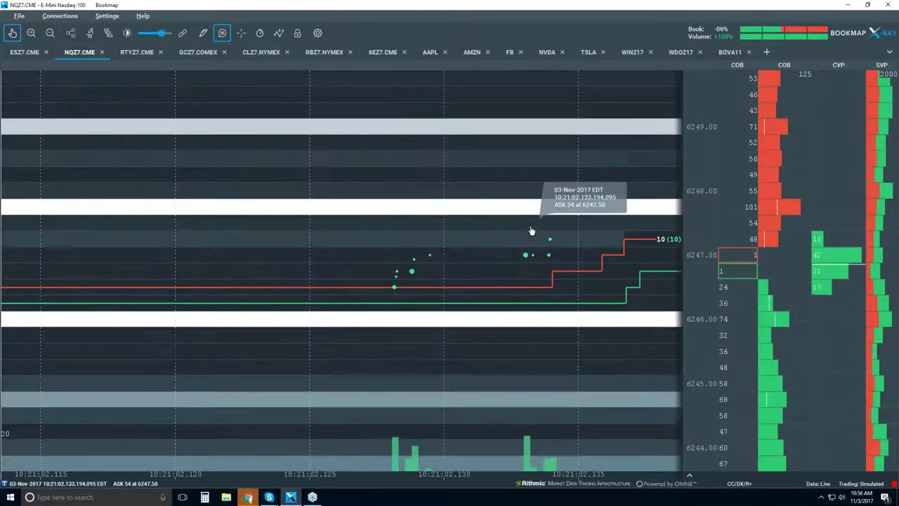
pyautogui.scroll(-5, 532, 230)
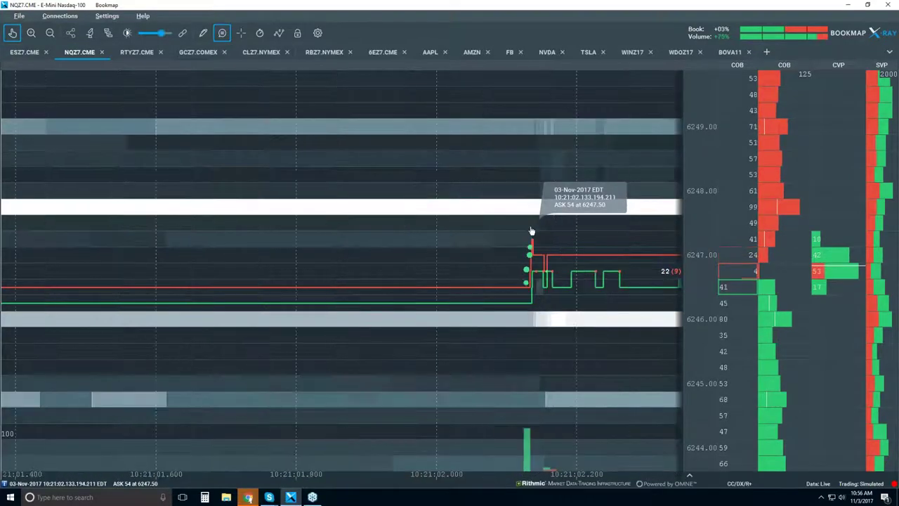
pyautogui.scroll(-5, 532, 230)
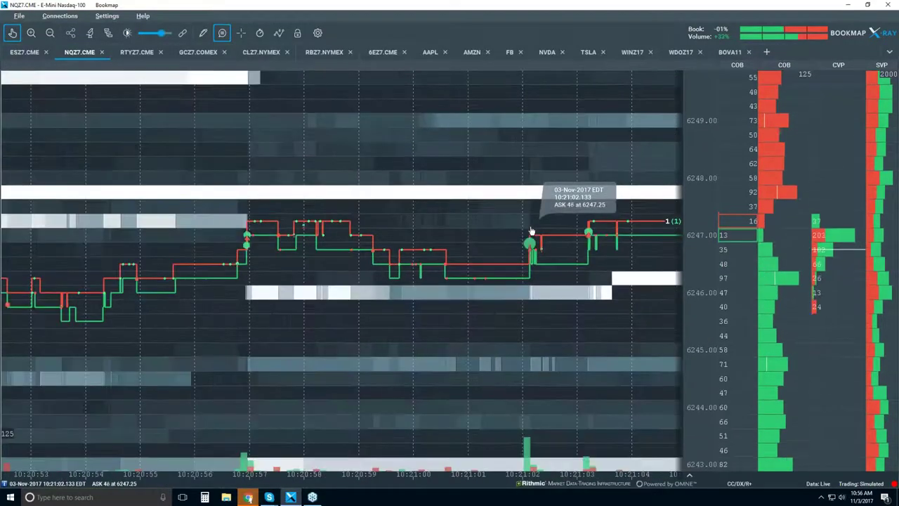
pyautogui.scroll(-3, 531, 230)
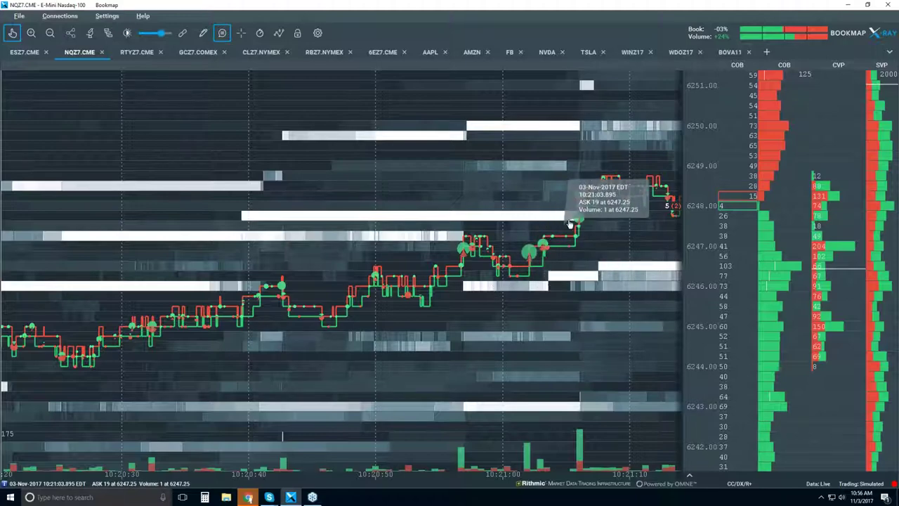
pyautogui.scroll(-2, 445, 236)
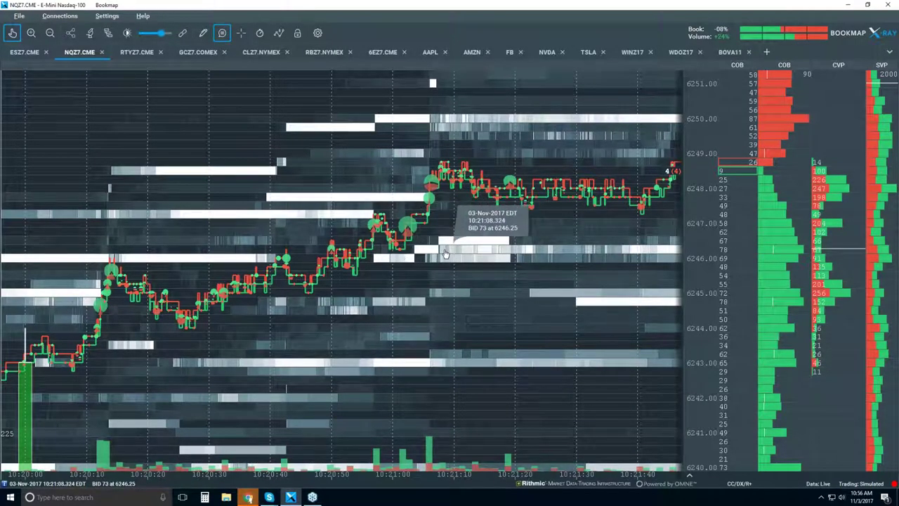
pyautogui.scroll(-3, 443, 254)
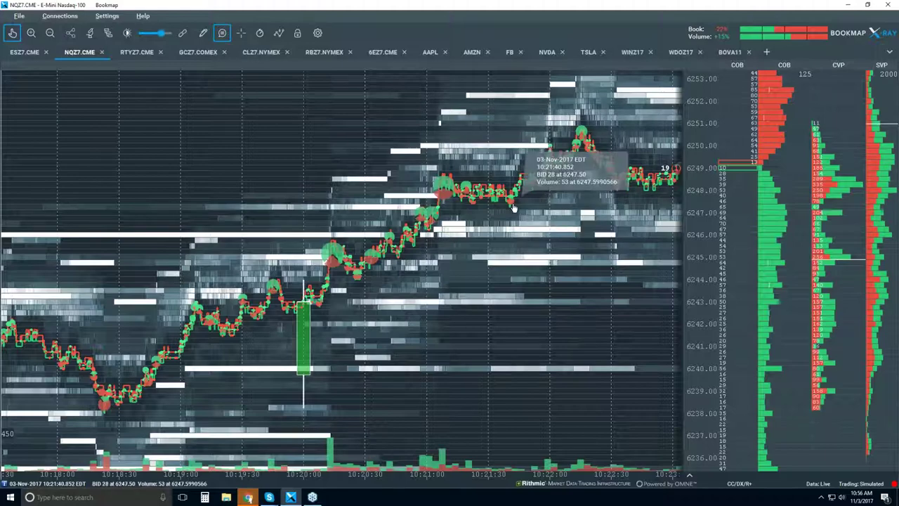
pyautogui.scroll(-2, 521, 213)
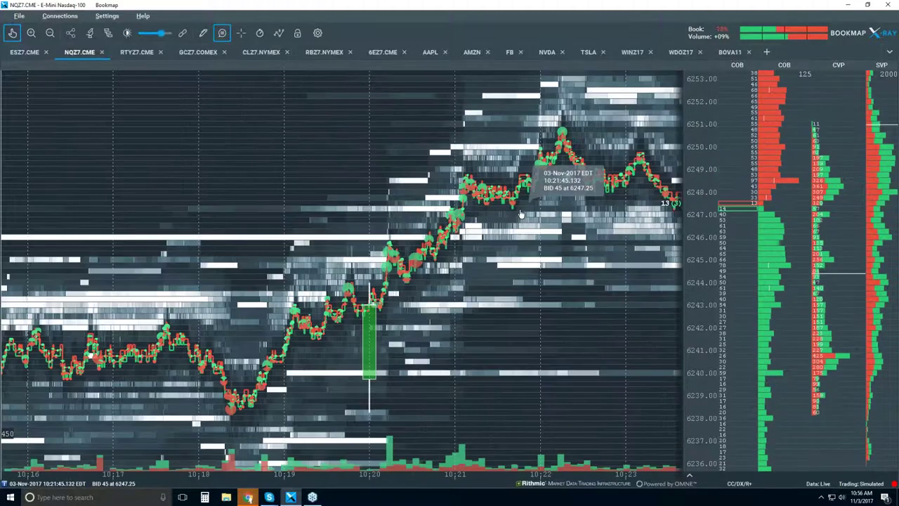
# - Widen the NQZ7.CME chart to the whole morning, settling on the range from about 09:45 to 11:00
pyautogui.scroll(-2, 521, 214)
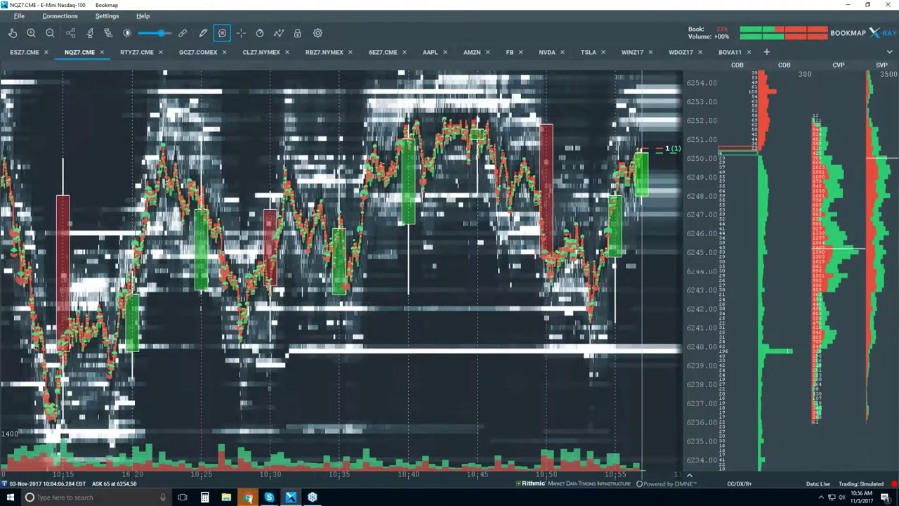
pyautogui.scroll(-1, 413, 202)
pyautogui.scroll(-1, 413, 201)
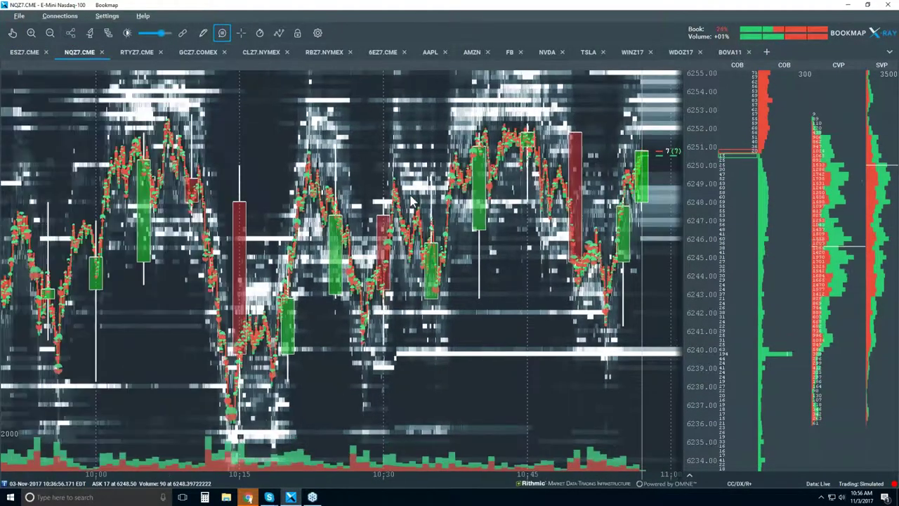
pyautogui.scroll(-1, 413, 201)
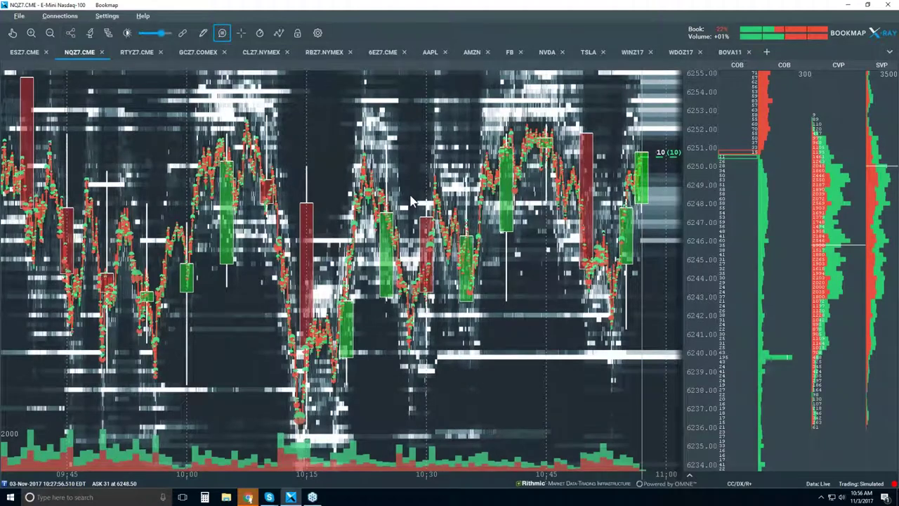
pyautogui.scroll(-1, 413, 202)
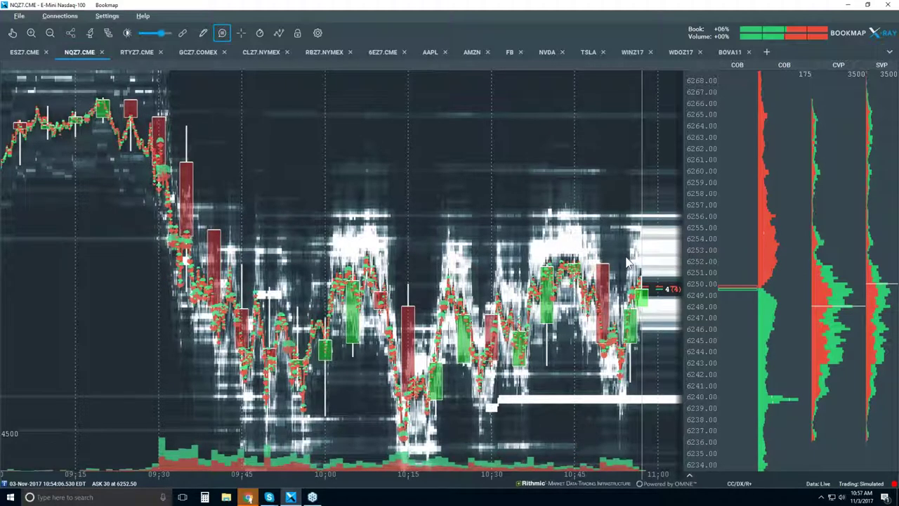
pyautogui.scroll(1, 627, 262)
pyautogui.scroll(1, 627, 262)
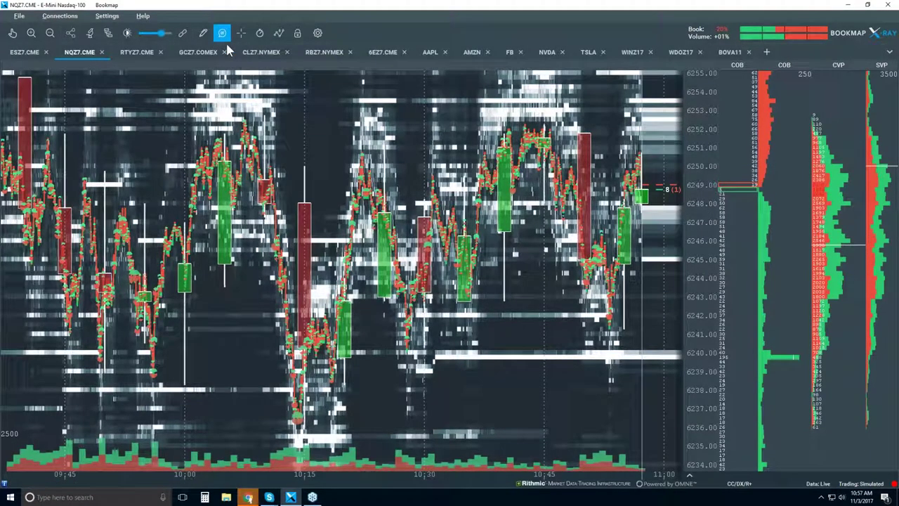
# - Turn off the candlestick bars on the NQZ7.CME chart
pyautogui.click(281, 34)
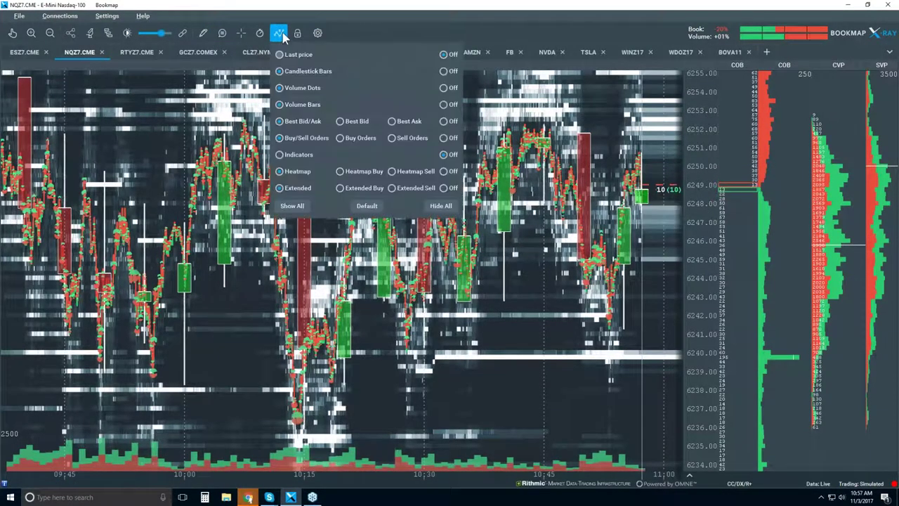
pyautogui.click(455, 70)
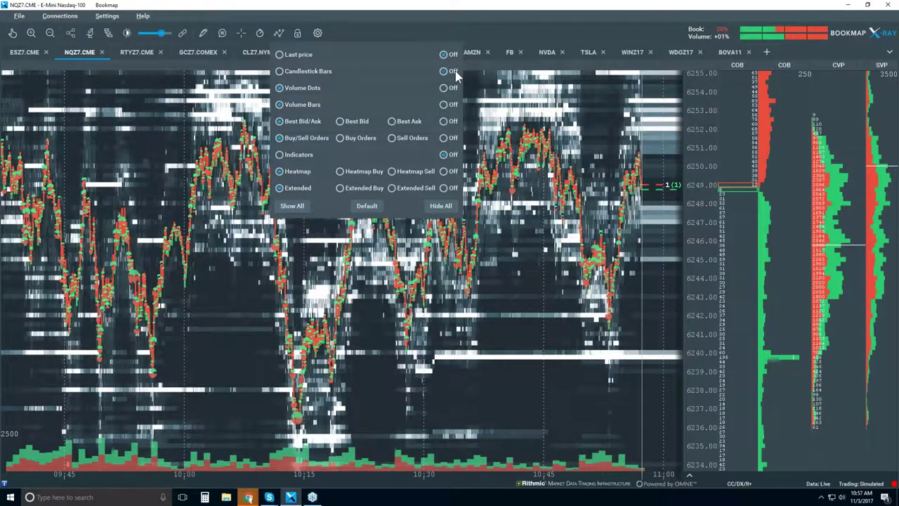
pyautogui.click(581, 143)
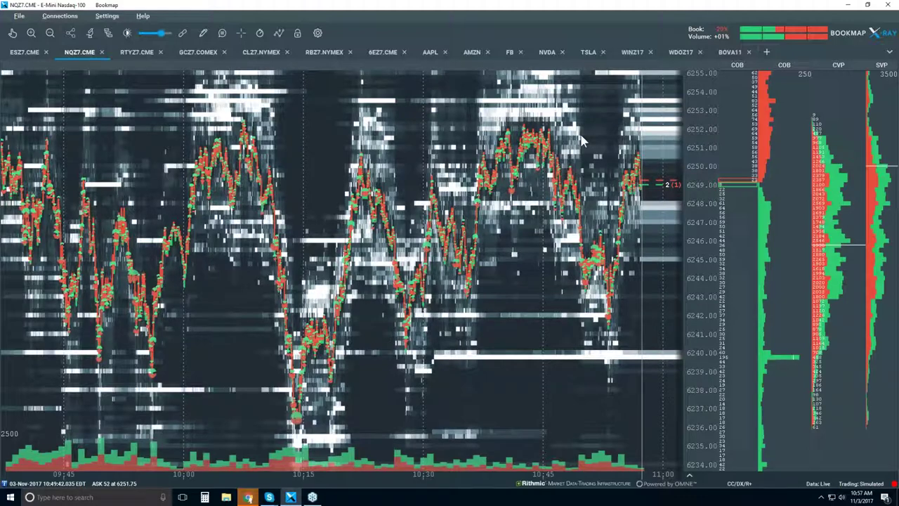
# - Zoom into the NQZ7.CME chart from about 10:38 to 11:00 and examine the liquidity around the recent price swings
pyautogui.scroll(2, 580, 133)
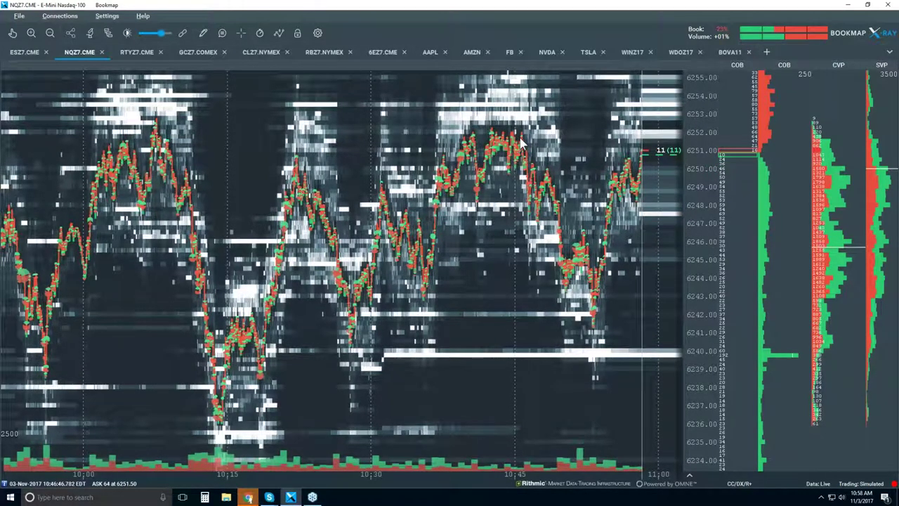
pyautogui.scroll(2, 520, 137)
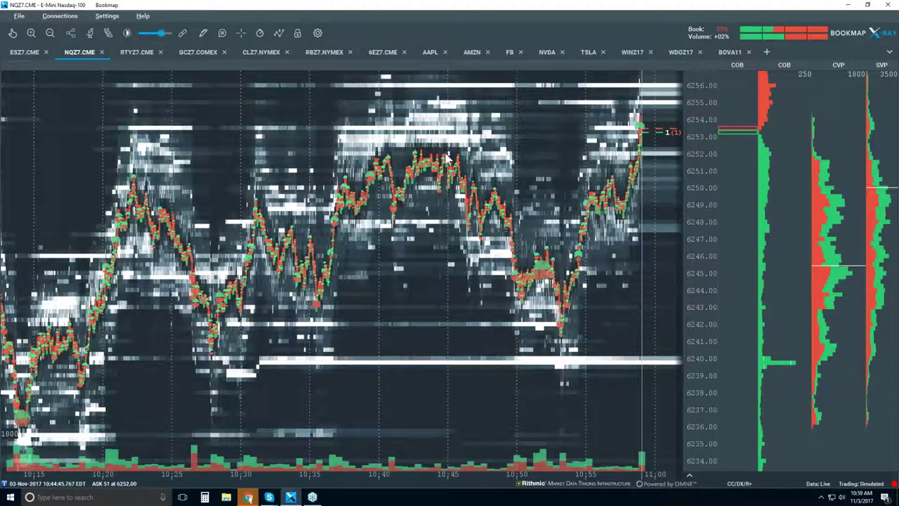
pyautogui.scroll(3, 540, 132)
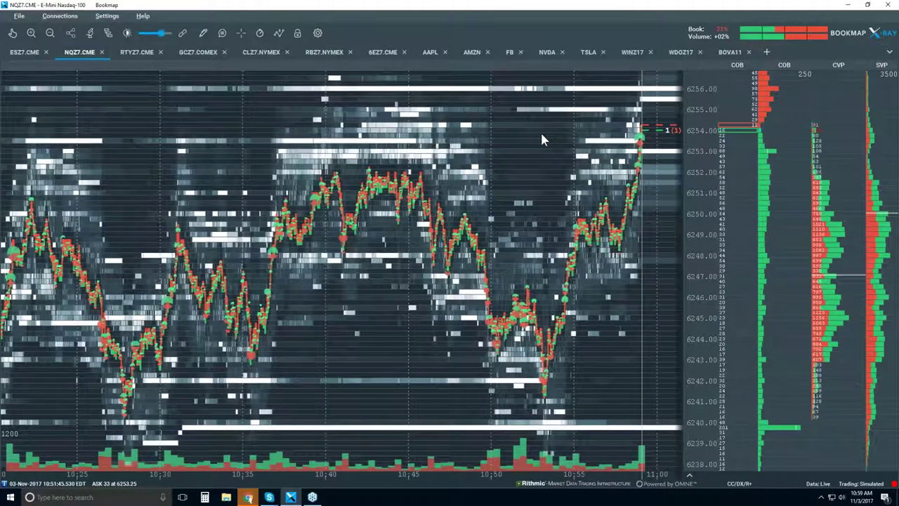
pyautogui.scroll(1, 541, 132)
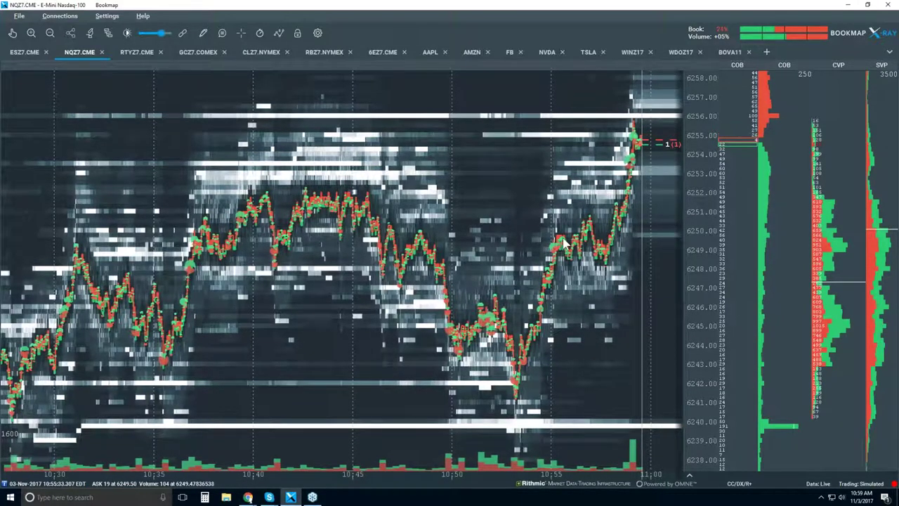
pyautogui.scroll(2, 562, 246)
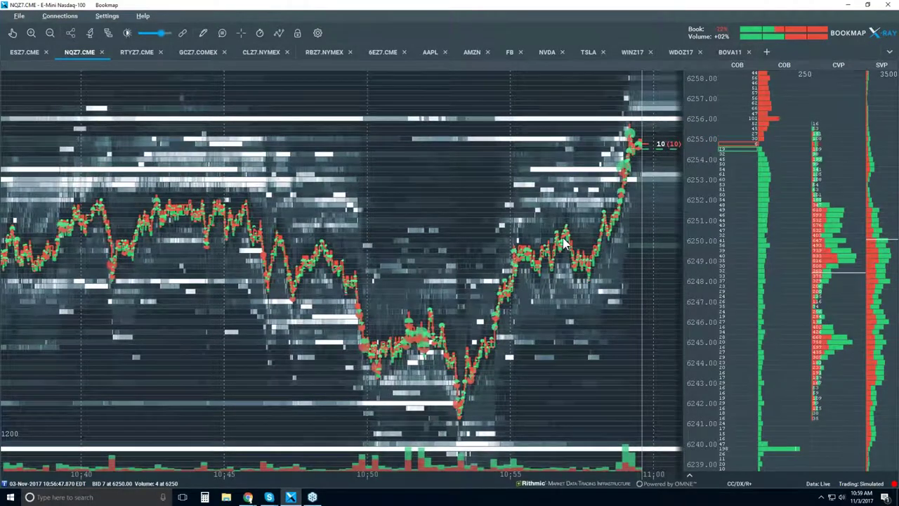
# - Zoom back out to about 10:05–11:00 to view the latest rally against the earlier liquidity levels
pyautogui.scroll(-2, 561, 242)
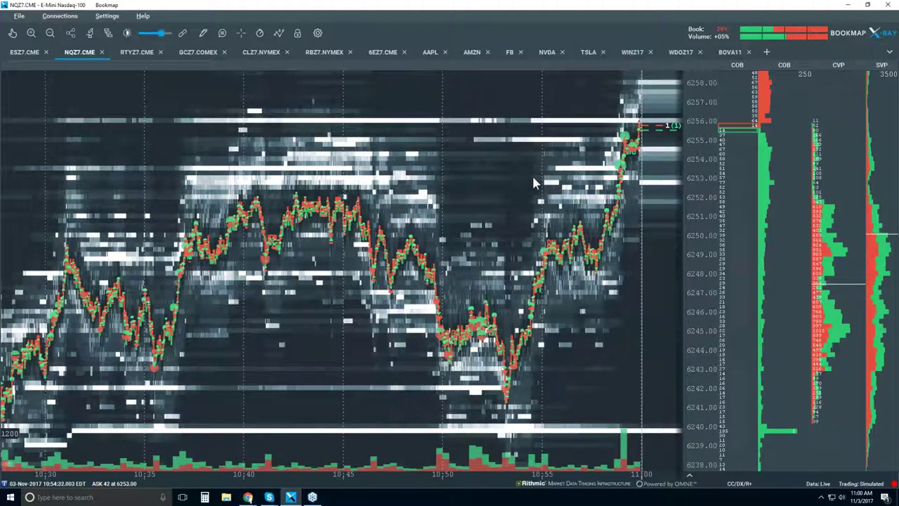
pyautogui.scroll(-2, 533, 179)
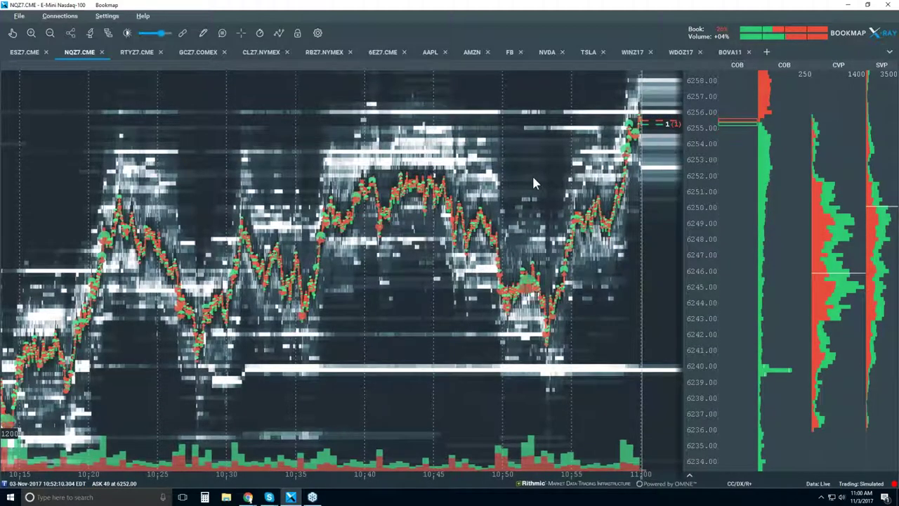
pyautogui.scroll(-1, 533, 179)
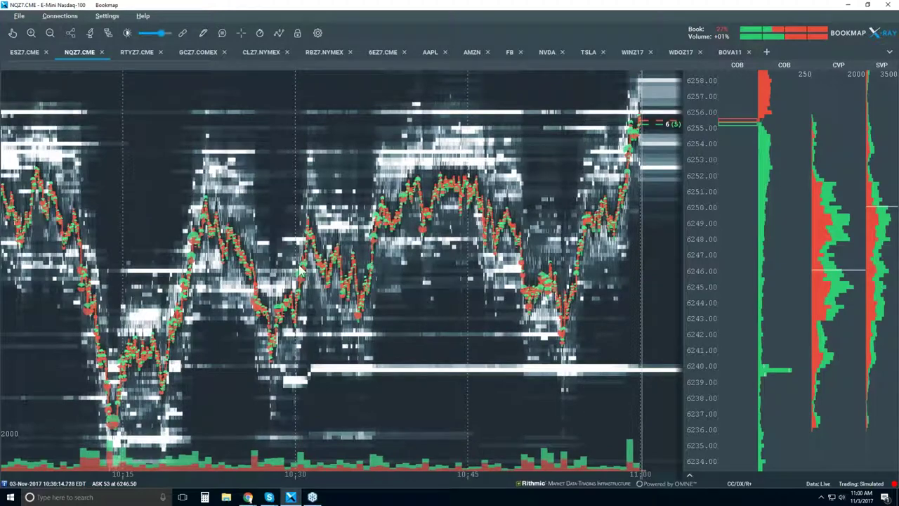
# - Bring up the Chrome window showing the Bookmap YouTube channel and move it off the visible screen
pyautogui.moveTo(248, 497)
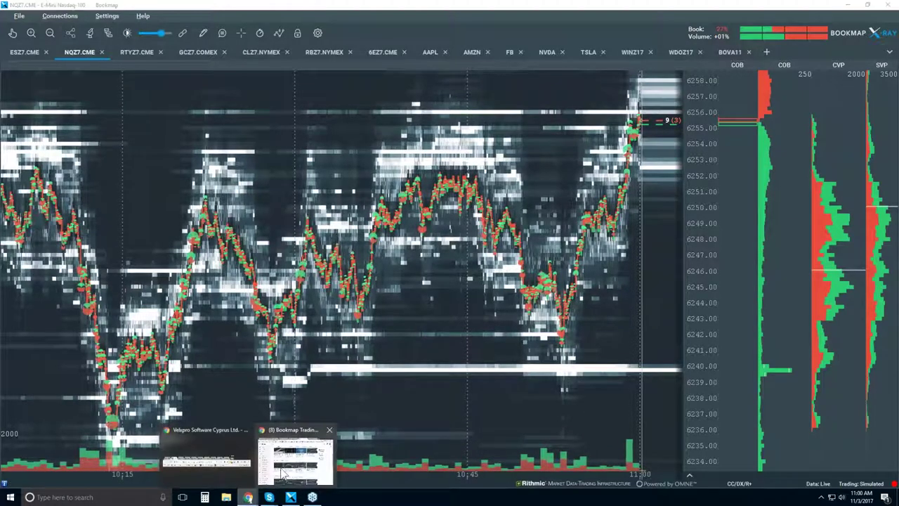
pyautogui.click(304, 469)
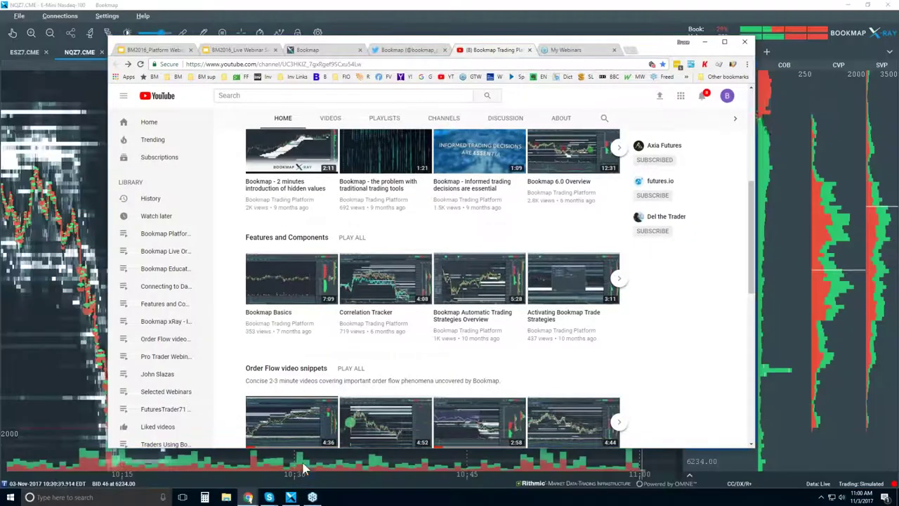
pyautogui.moveTo(502, 44); pyautogui.dragTo(898, 43)
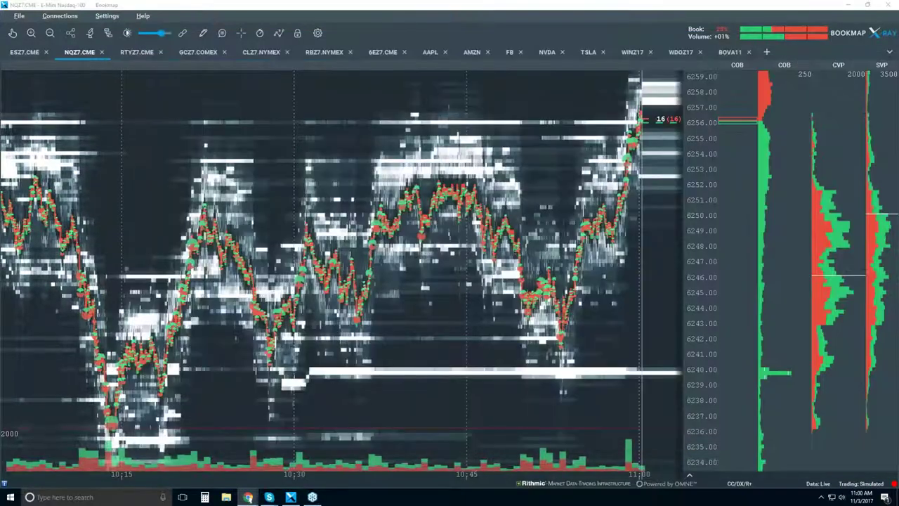